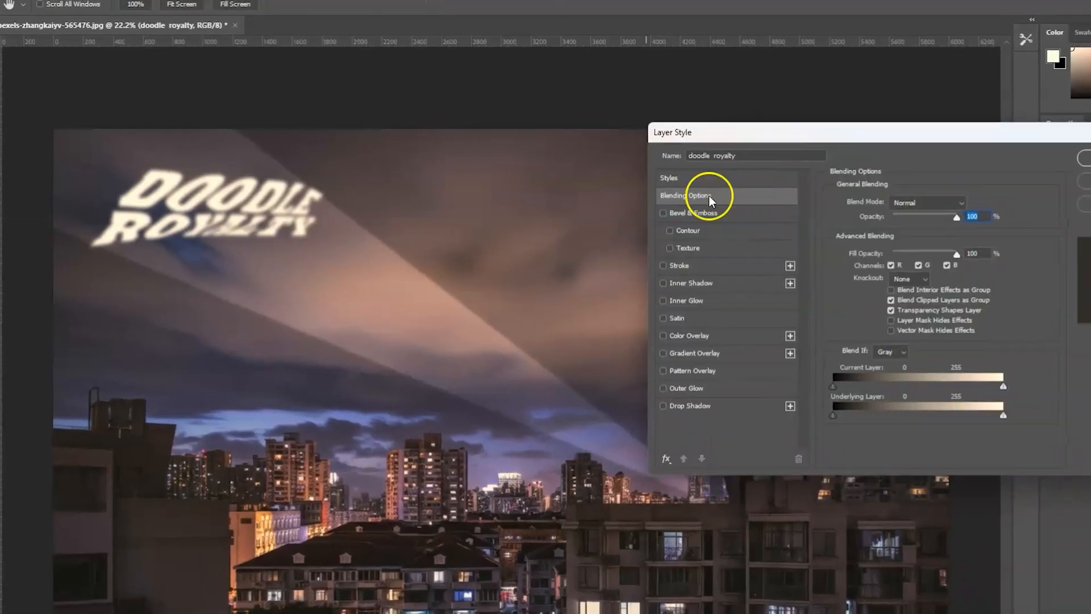
drag(734, 385, 796, 381)
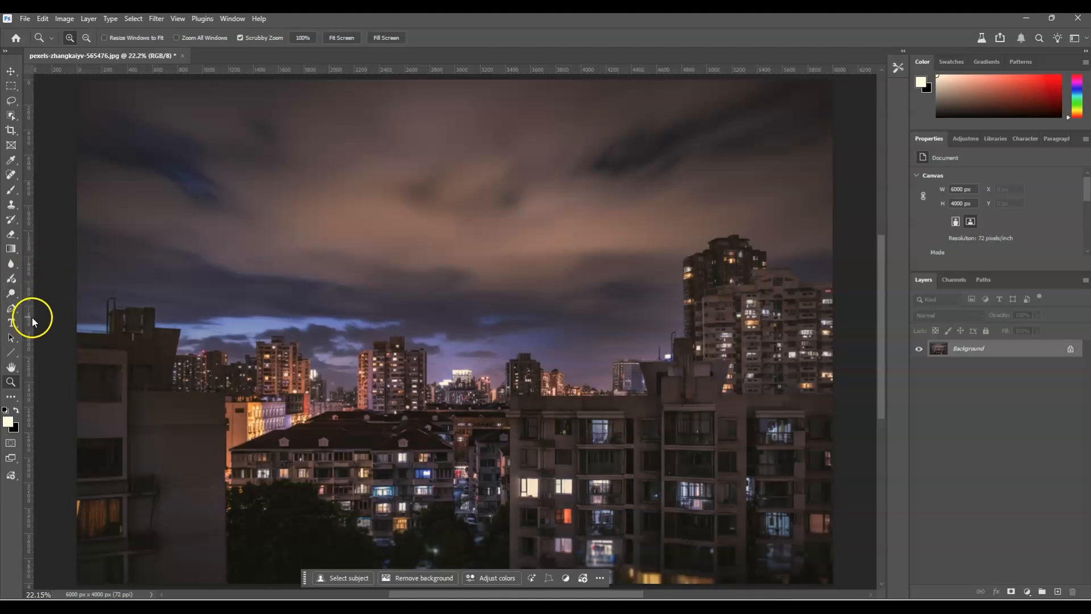
Ready the Type tool with Rockwell Extra Bold Regular at 226 pt and accept white (ffffff) as the text color
click(9, 325)
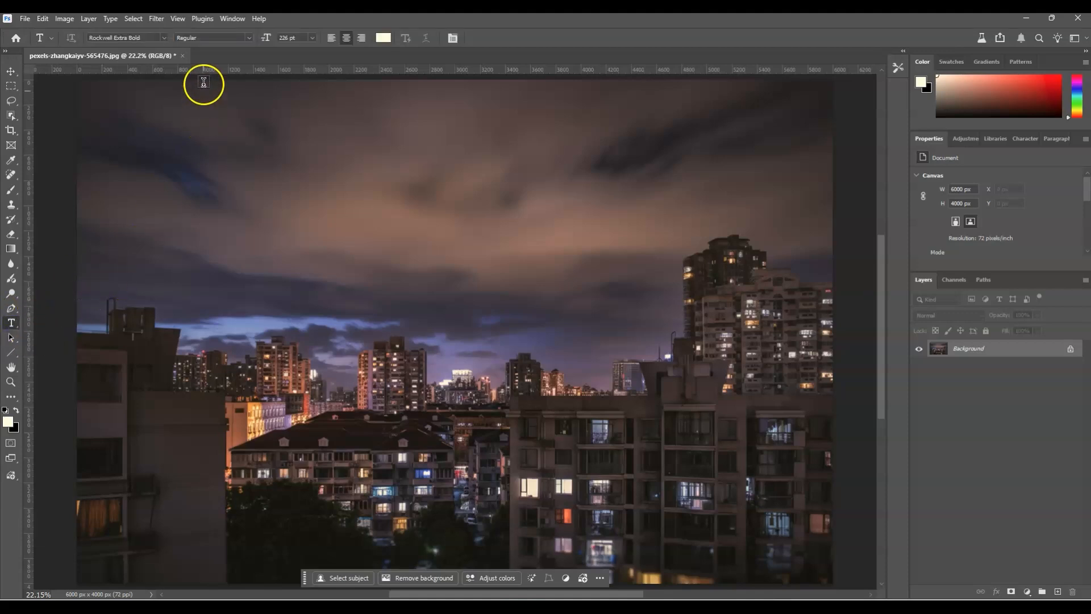
click(163, 38)
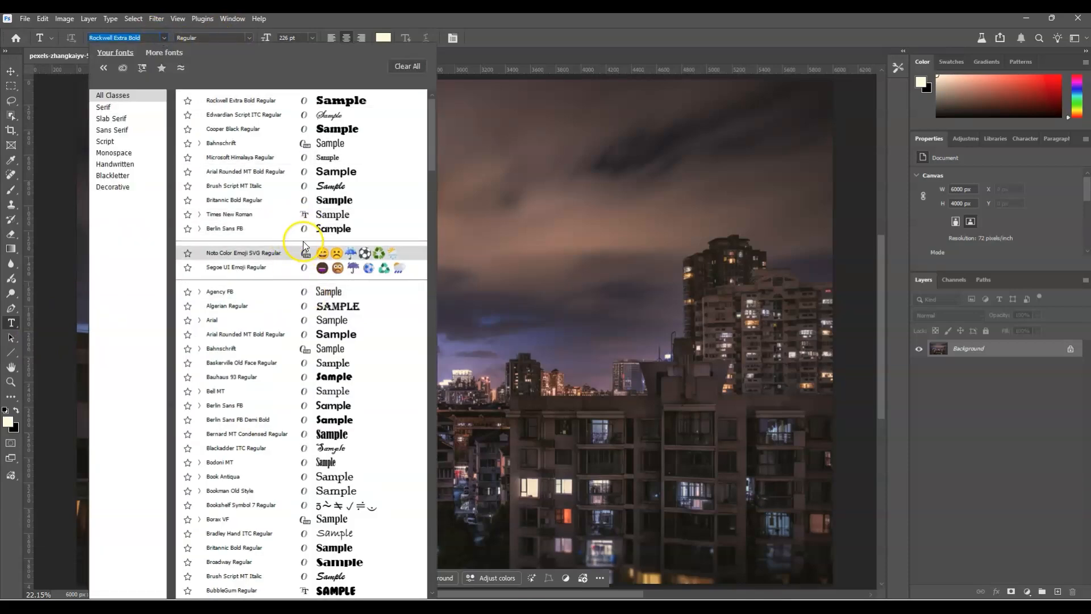
click(466, 43)
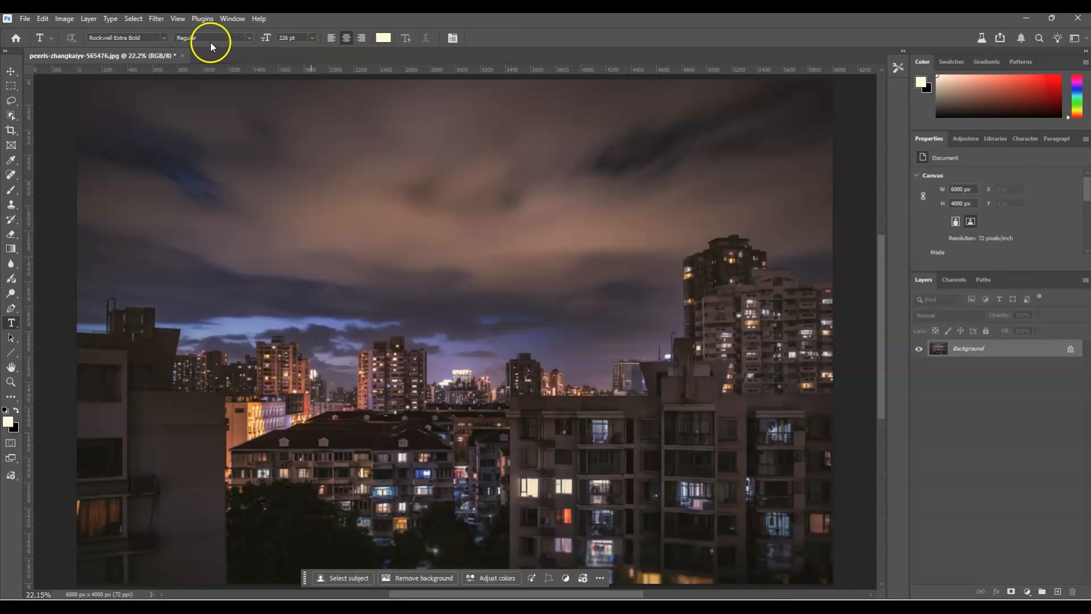
click(383, 38)
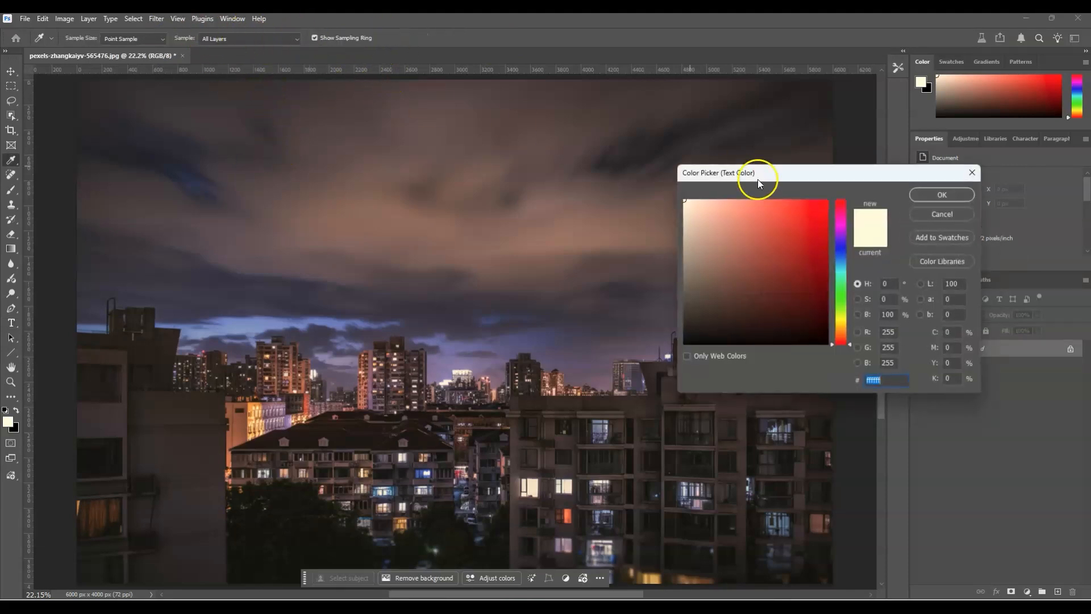
drag(758, 179, 625, 178)
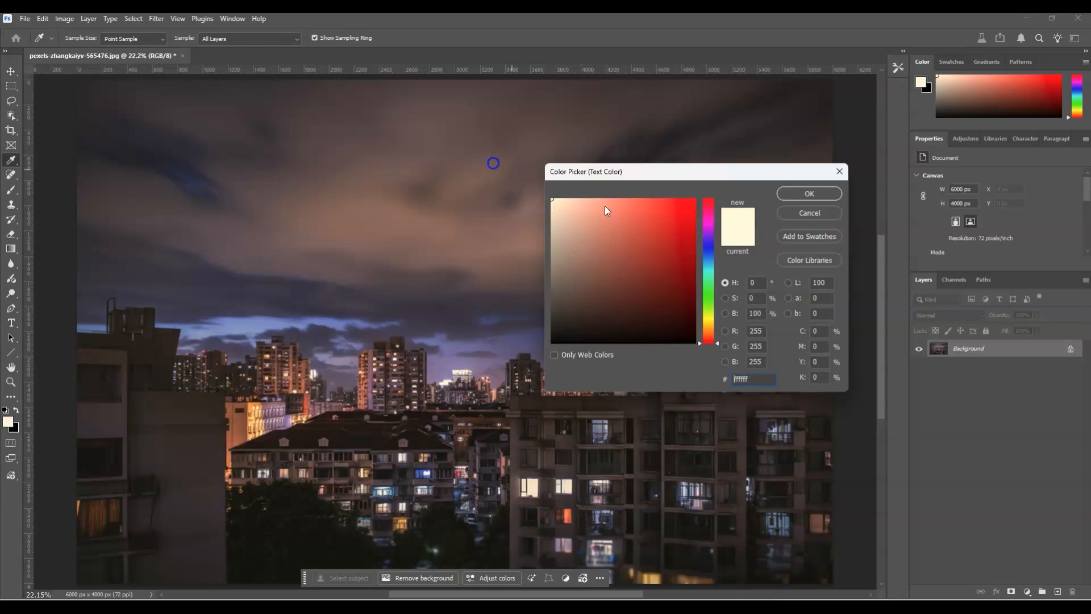
click(801, 194)
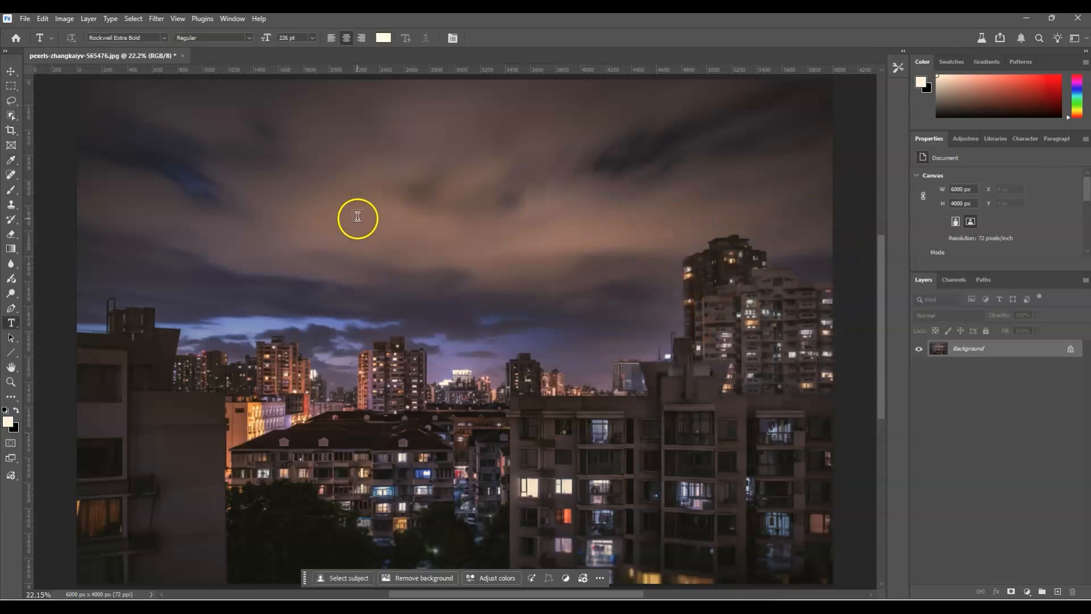
Add the two-line text "DOODLE ROYALTY" to the sky above the buildings
click(348, 172)
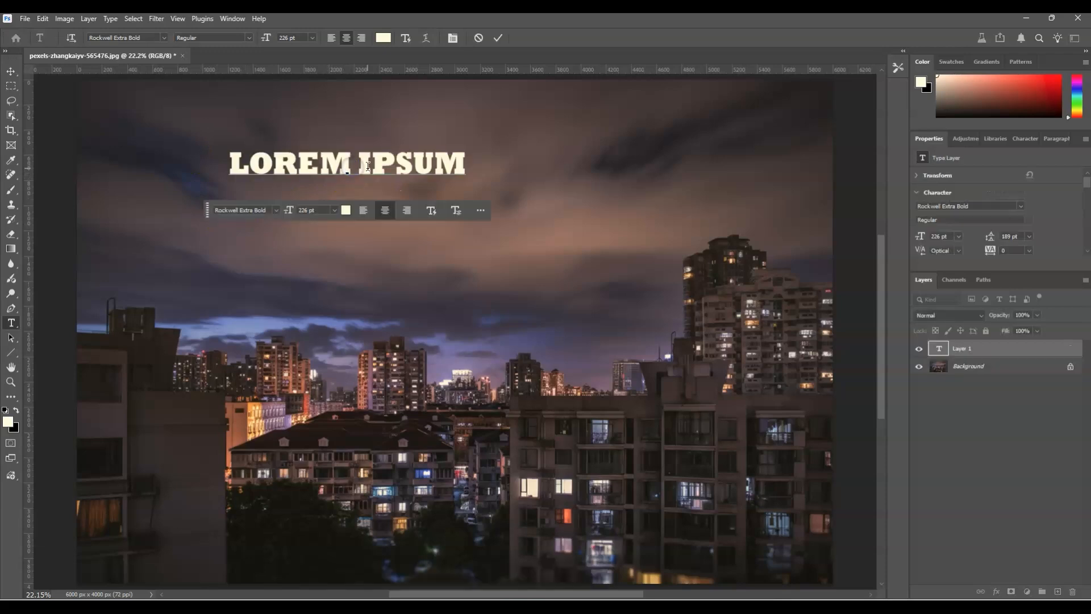
text(DO)
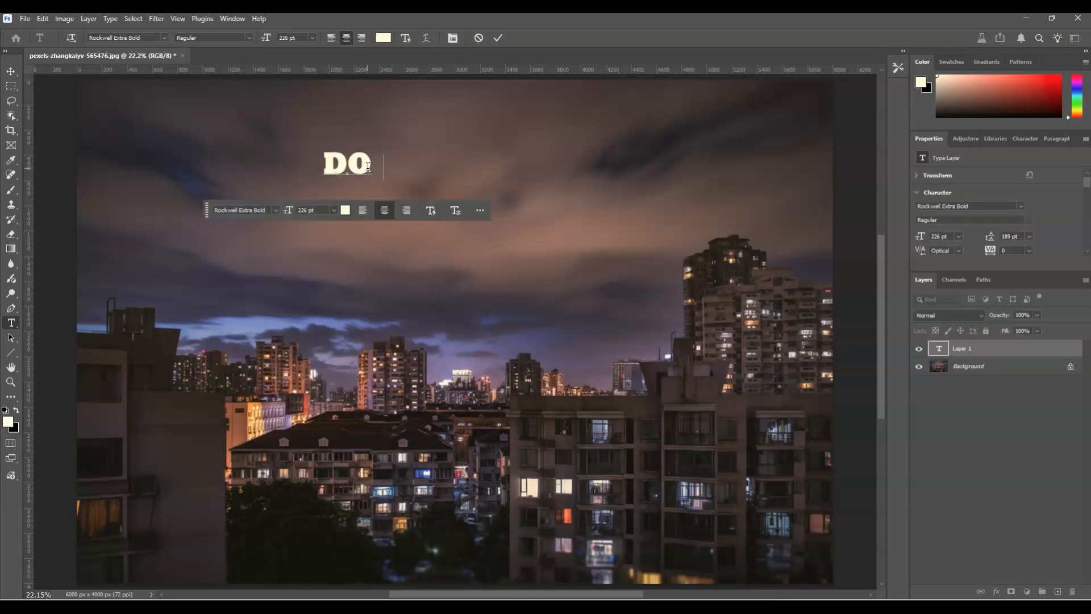
text(ODLE)
key(Return)
text(ROYALTY)
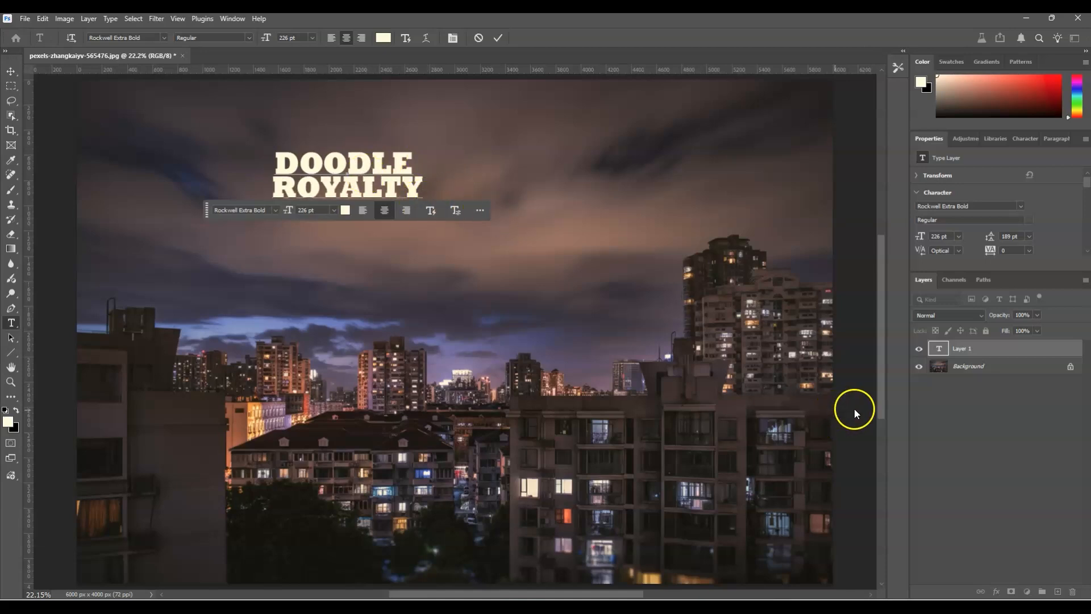
click(949, 404)
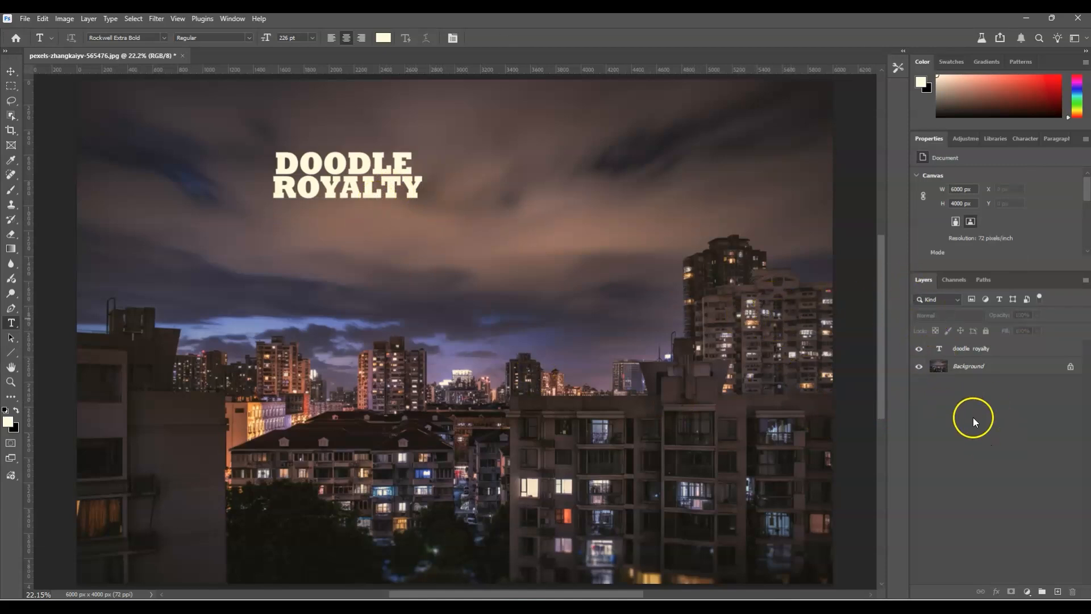
Hide the doodle royalty text layer and create a new layer named Spotlight directly above the Background
click(953, 352)
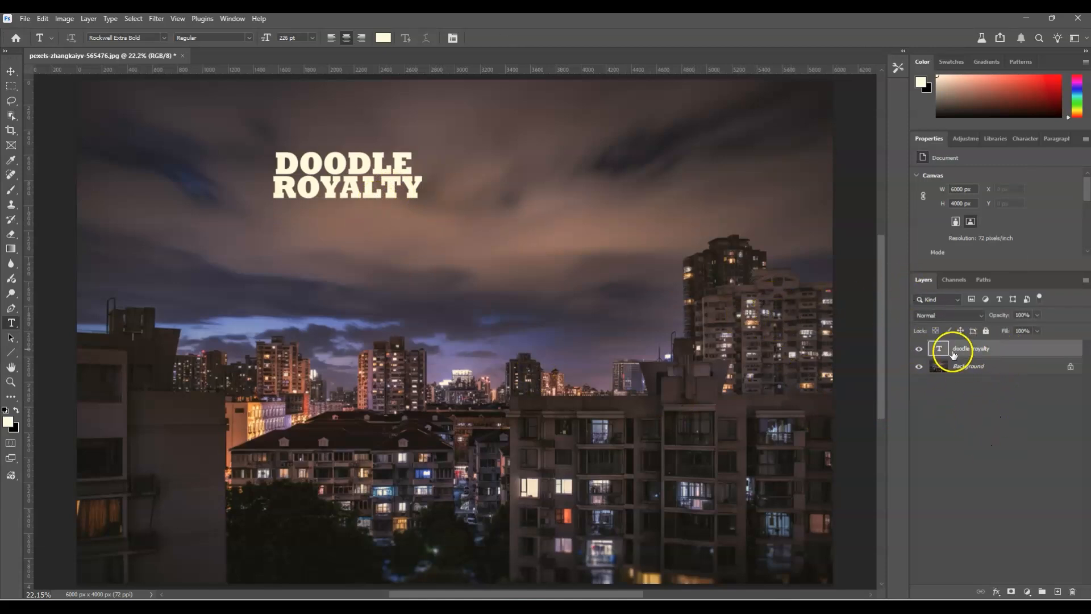
click(918, 353)
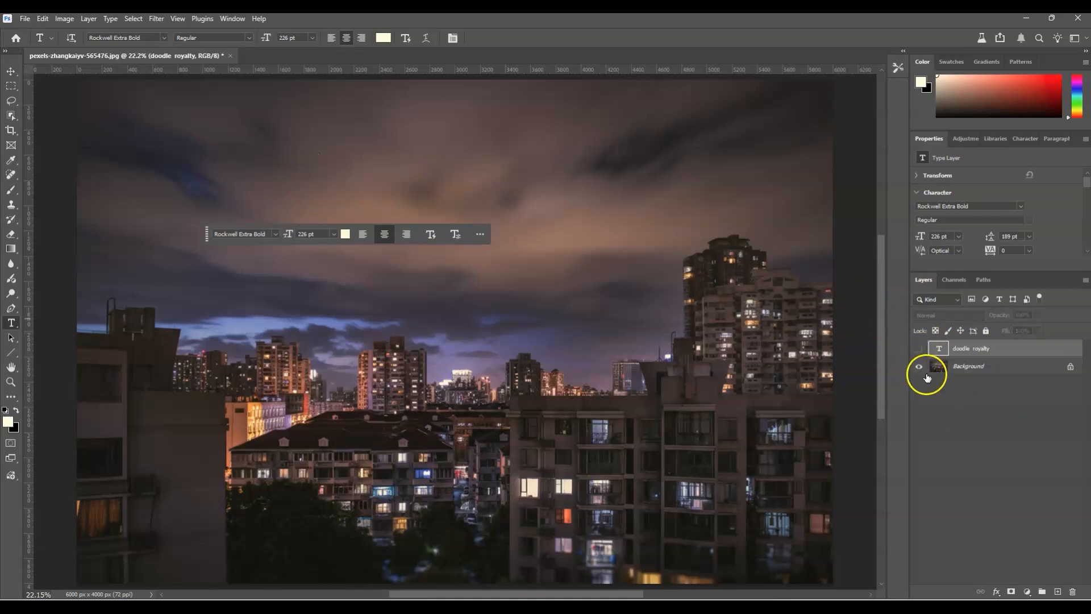
click(975, 368)
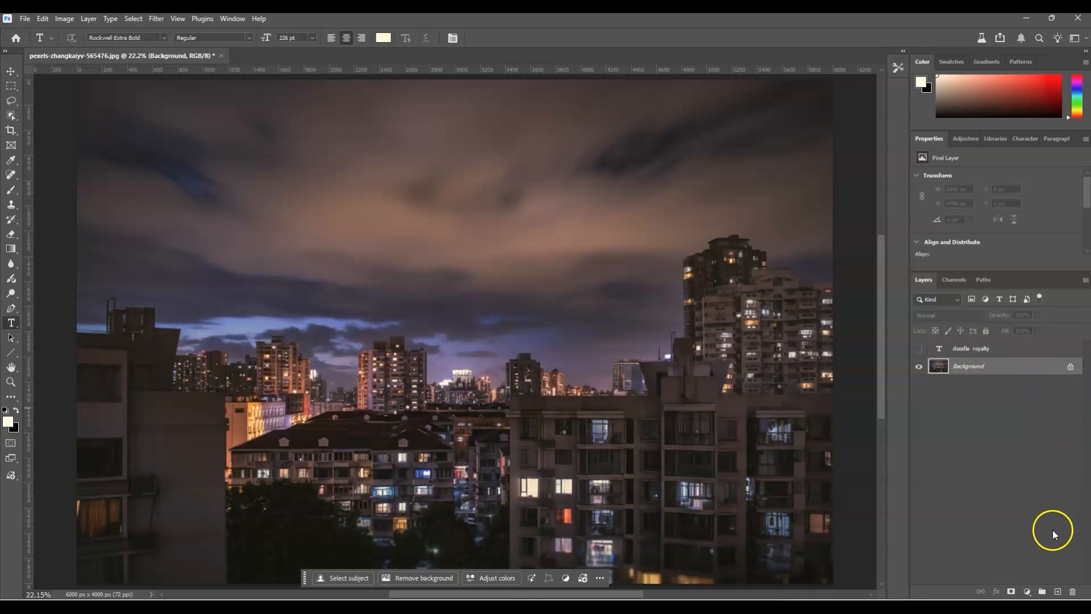
click(1056, 592)
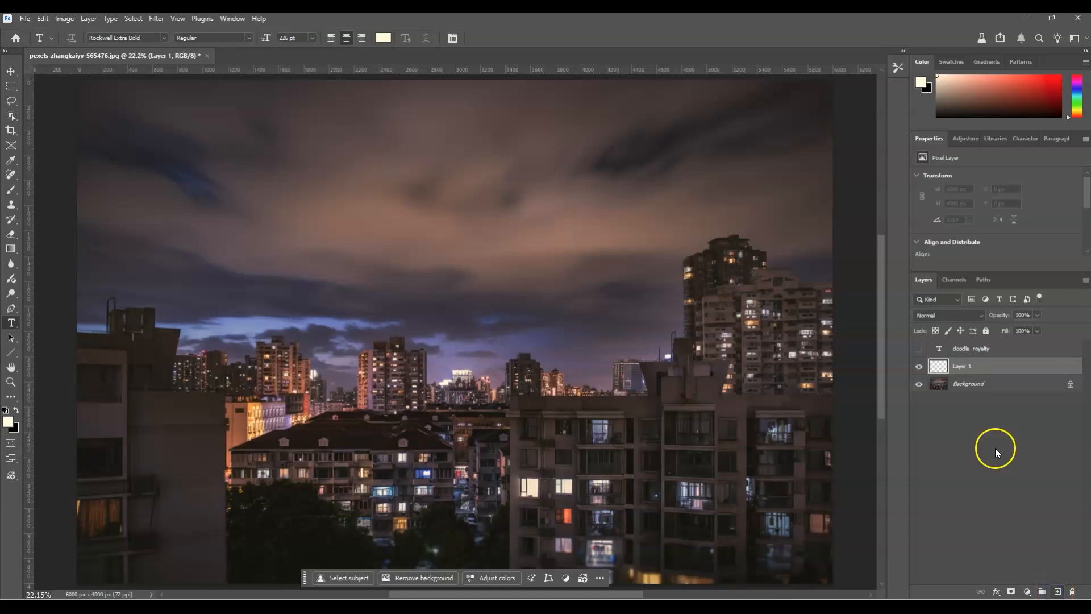
double_click(967, 368)
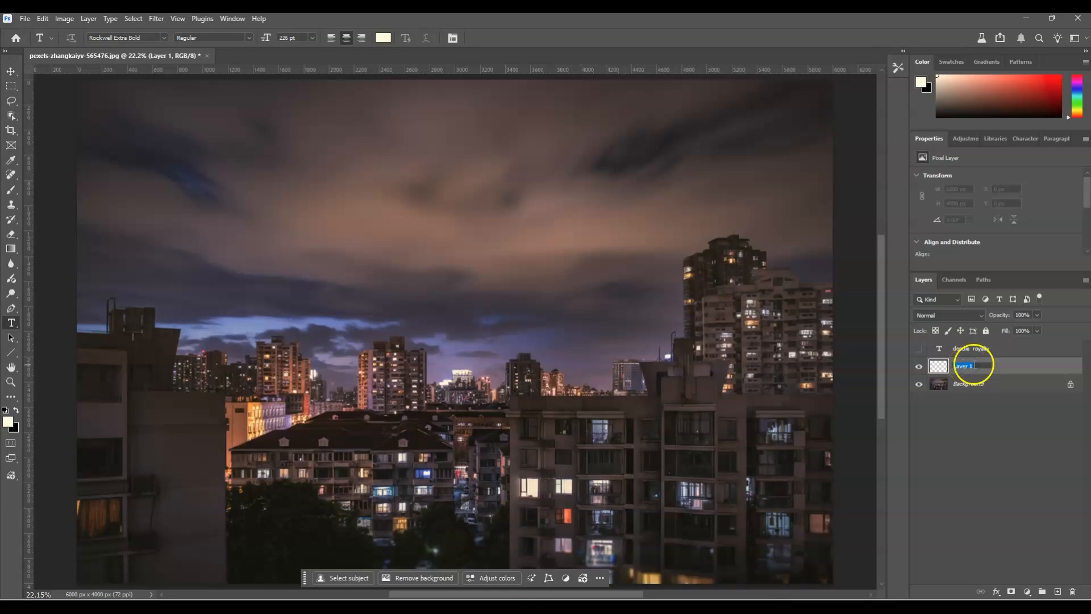
text(Spotlight)
click(986, 433)
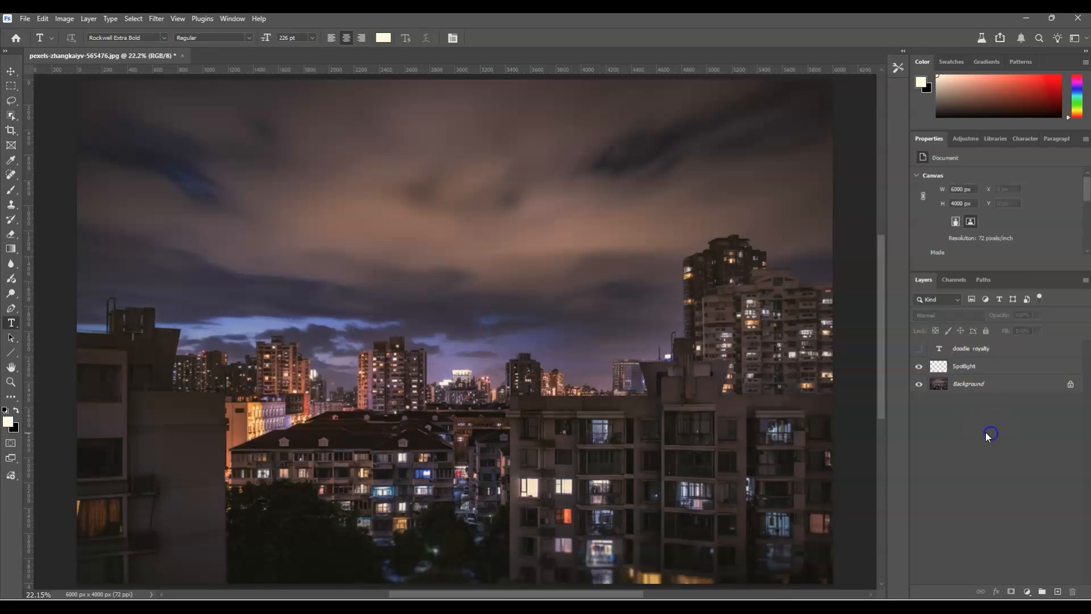
Fill the Spotlight layer with the white (ffffff) foreground color and hide the layer
click(1001, 368)
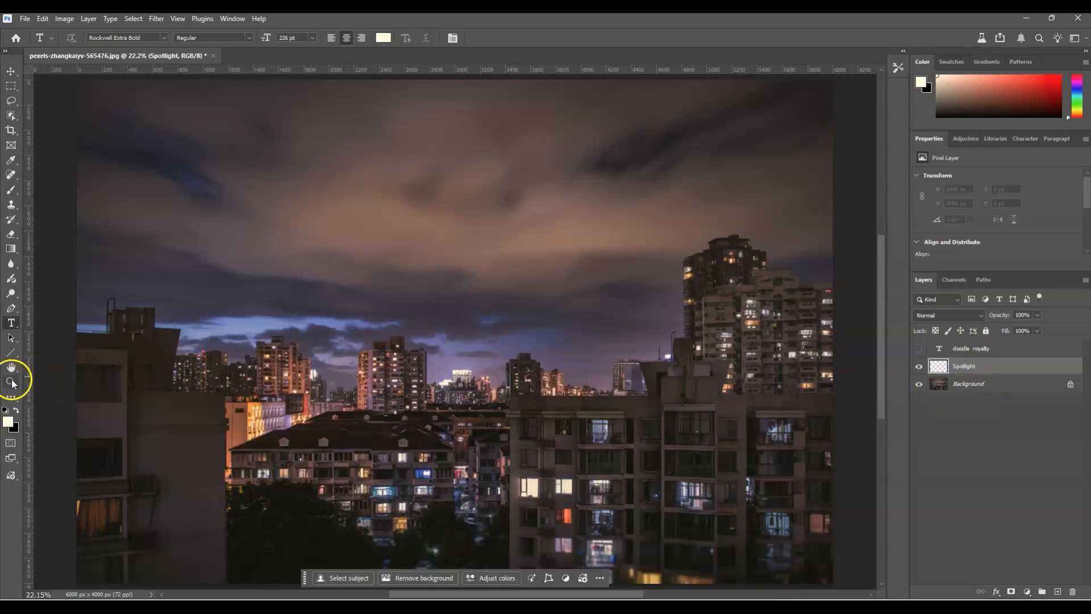
click(8, 423)
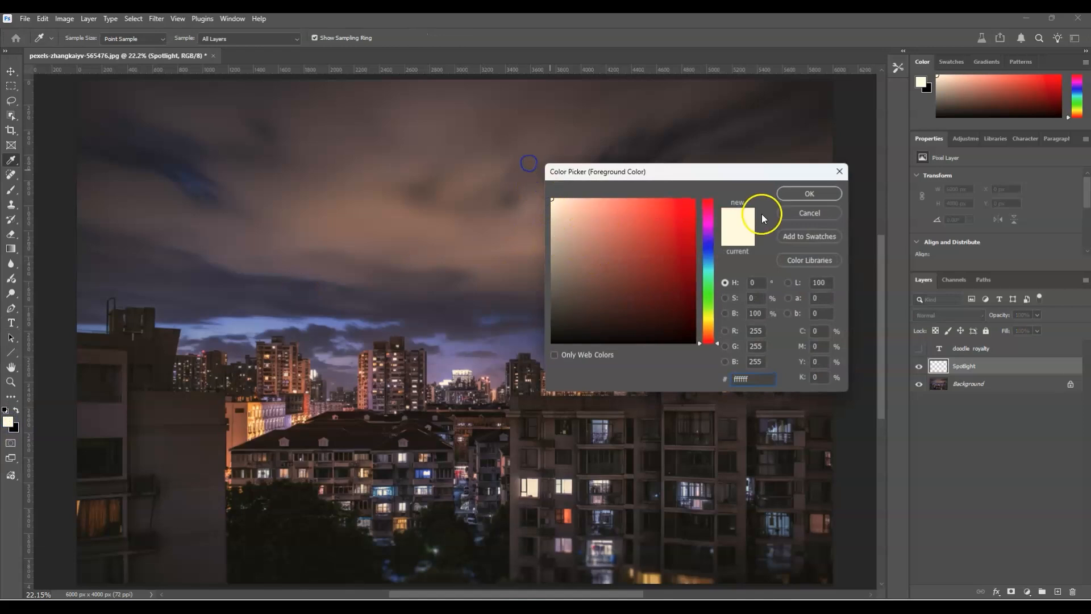
click(798, 194)
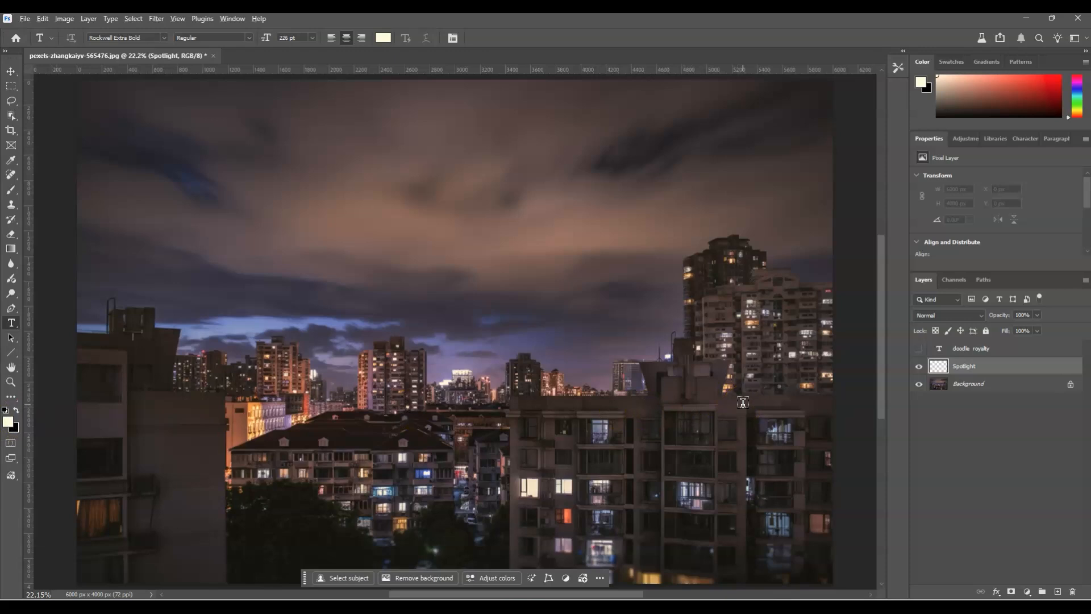
key(alt+BackSpace)
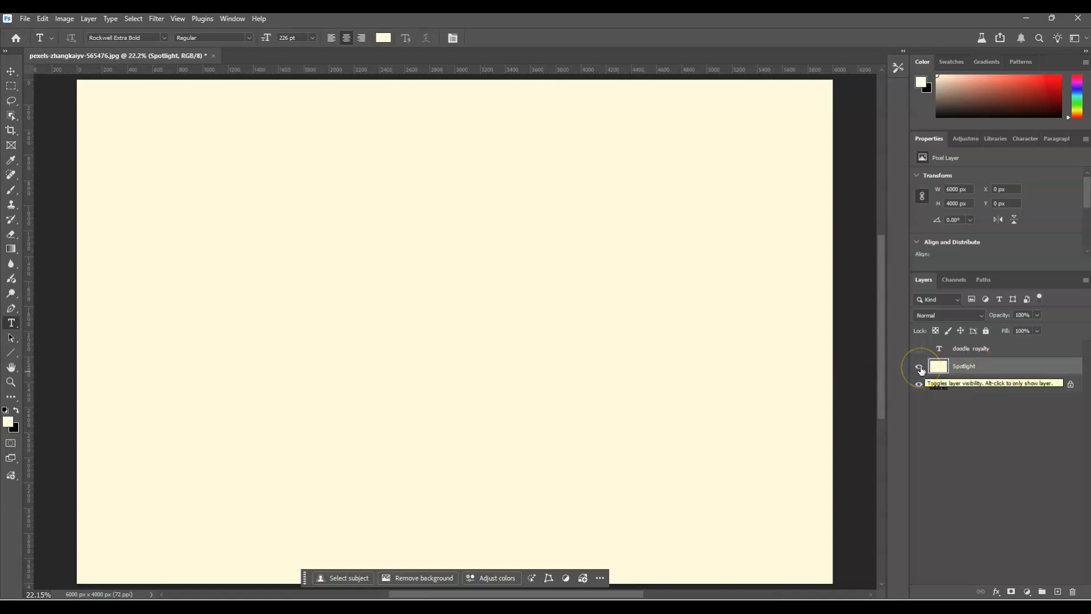
click(918, 366)
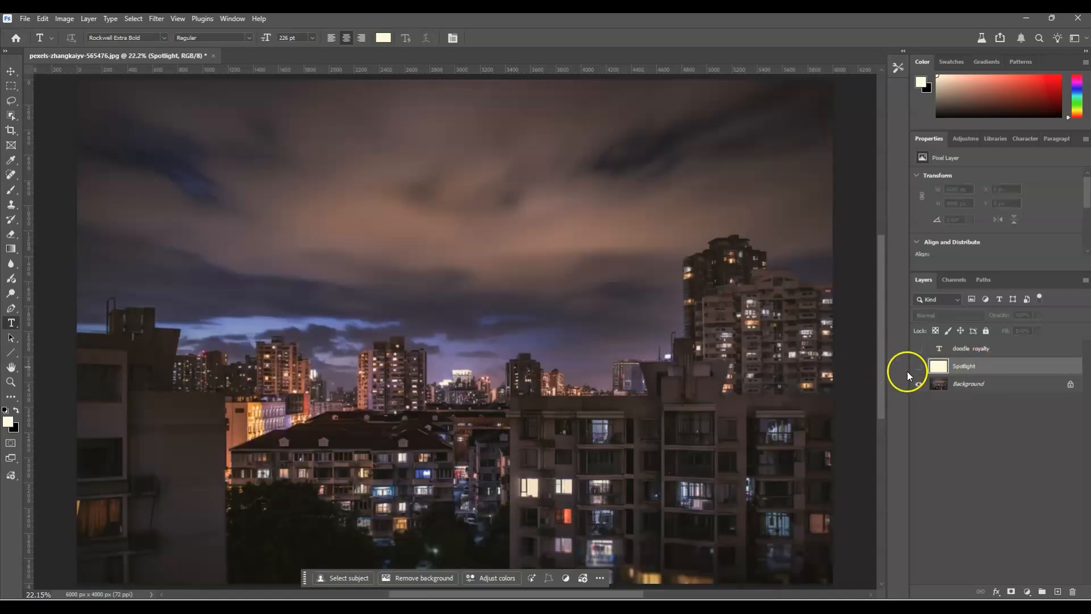
Draw a closed beam-shaped Pen tool path about 4528 by 2641 px, widening from the rooftop to beyond the photo's upper-left corner
click(11, 310)
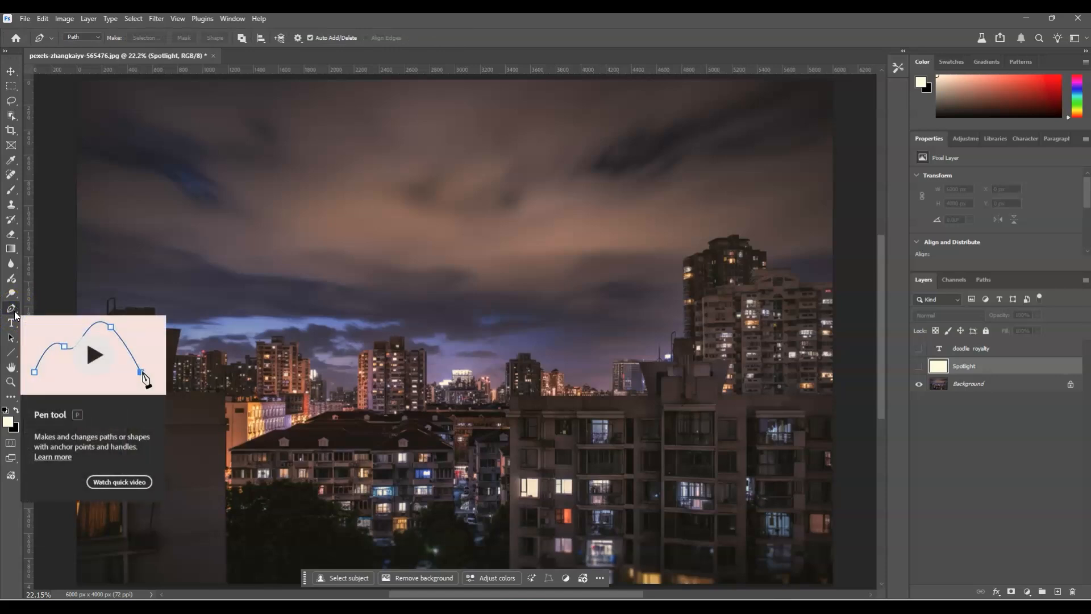
click(97, 36)
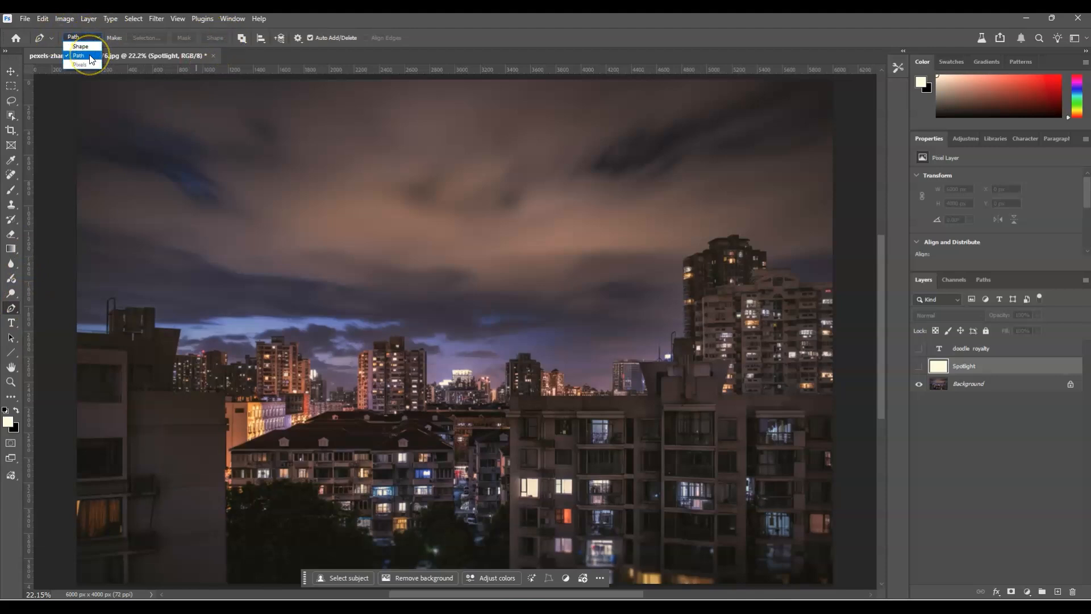
click(91, 58)
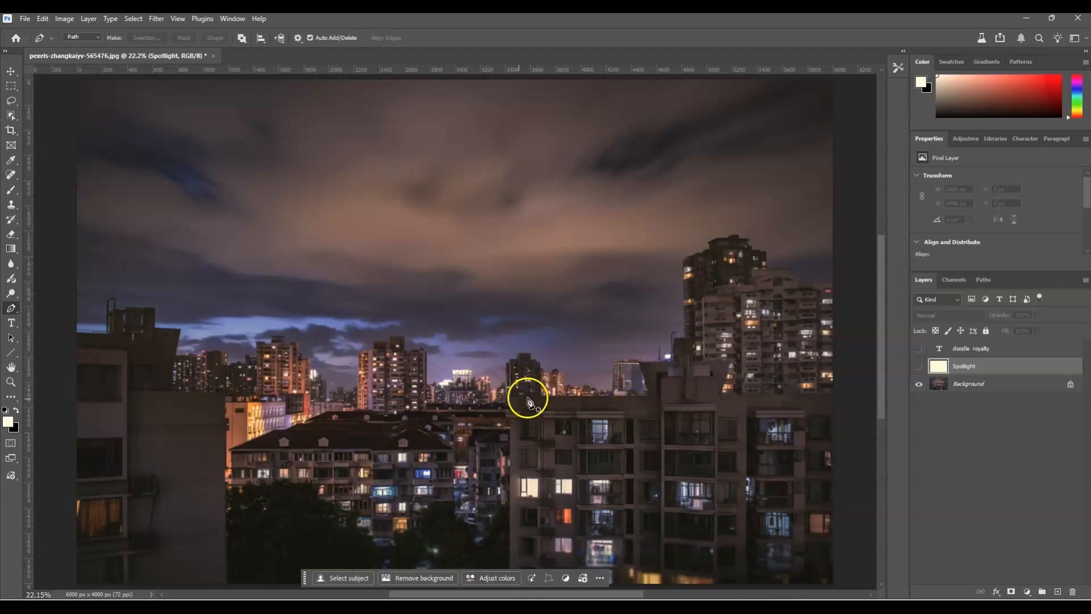
click(642, 399)
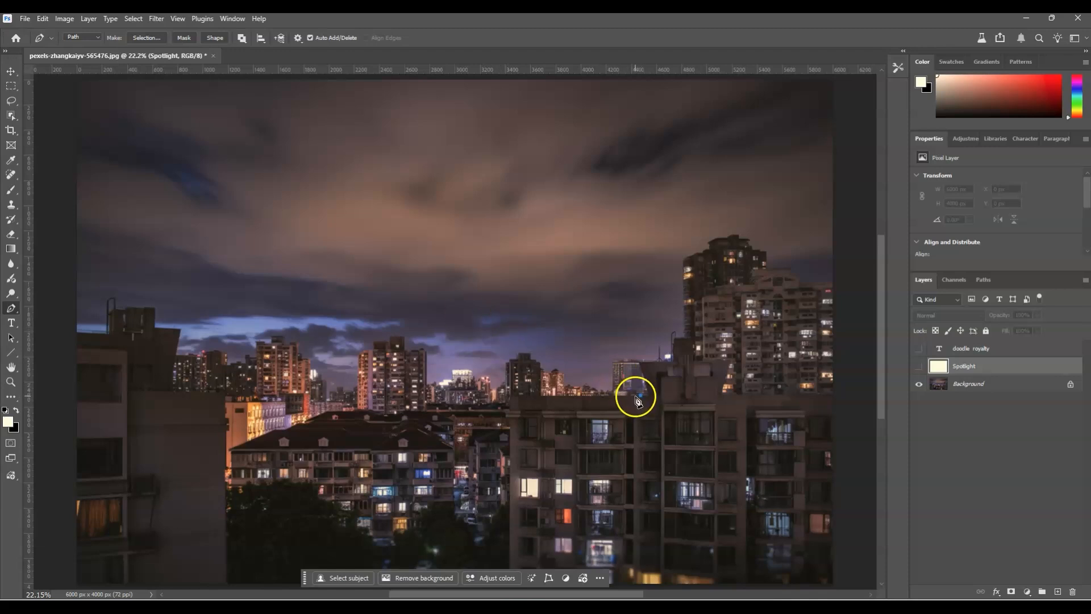
click(636, 397)
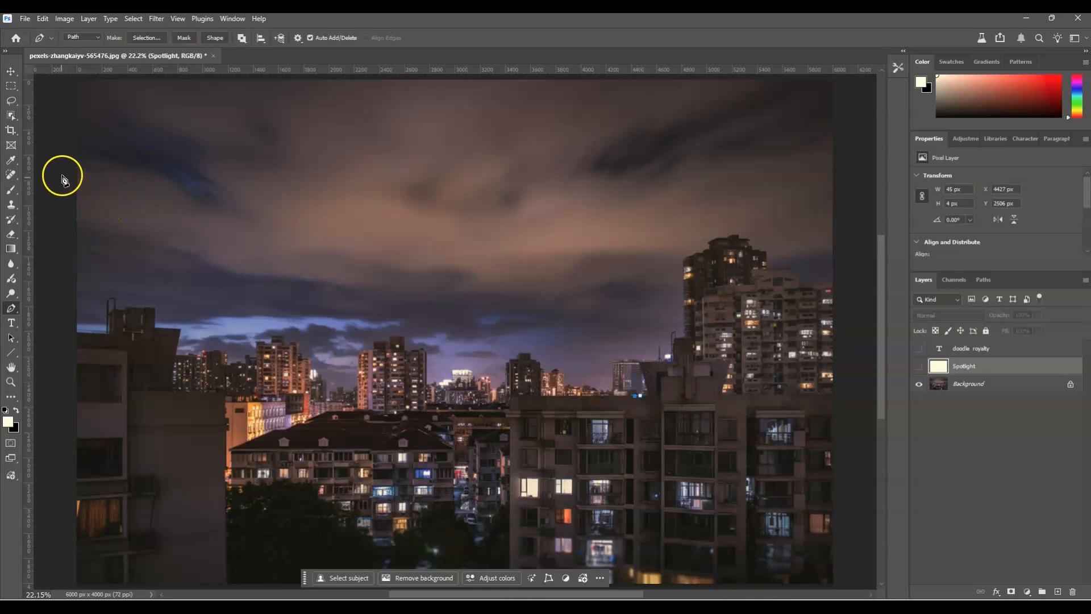
click(69, 160)
scroll(83, 165, up, 2)
click(72, 128)
click(209, 126)
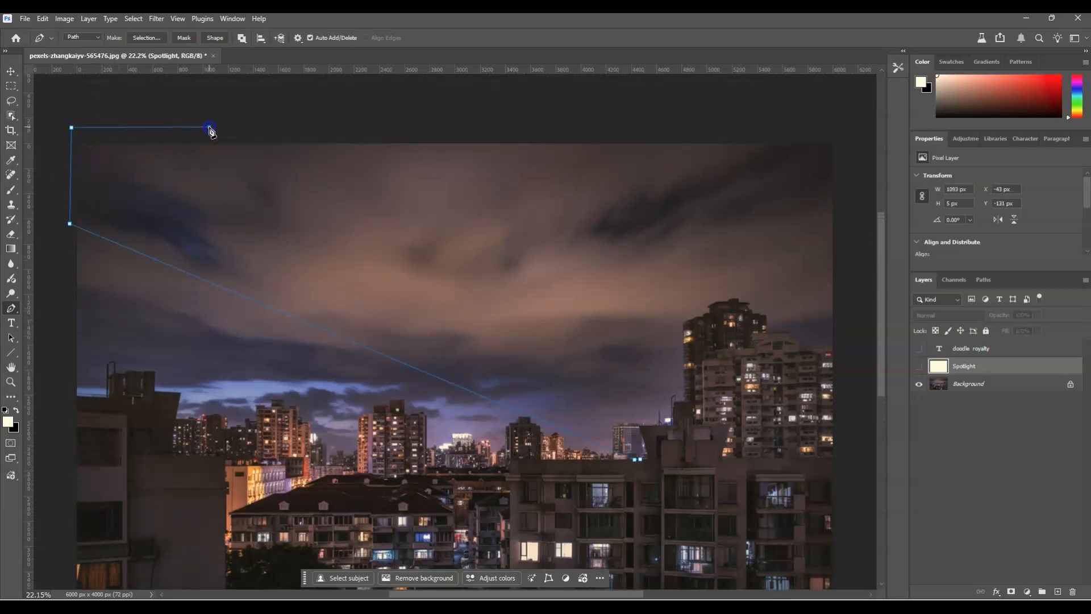
click(639, 459)
click(279, 233)
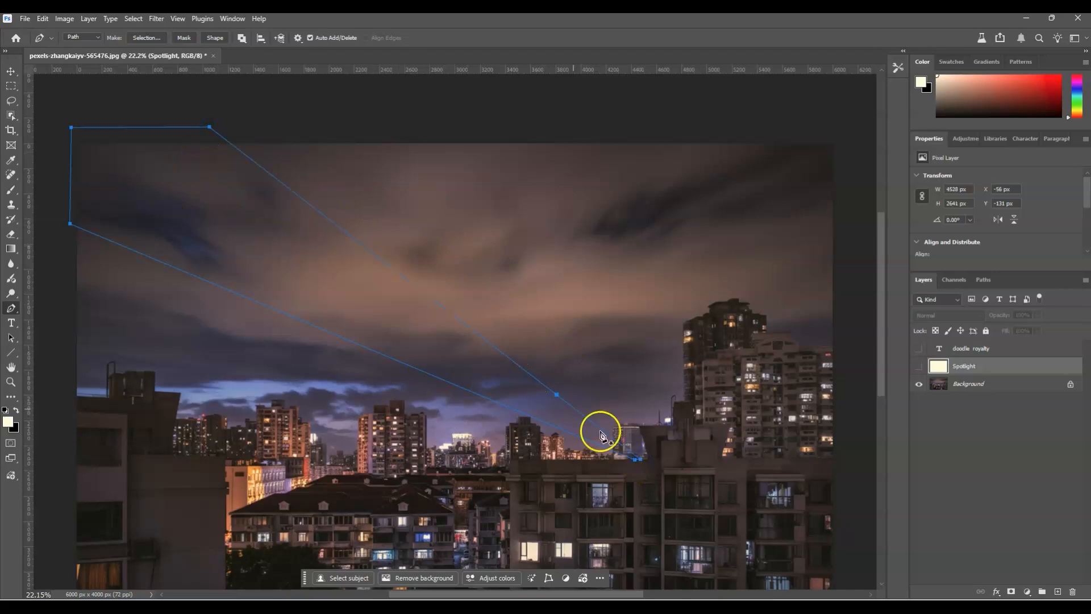
Convert the beam path into a new anti-aliased selection with a feather radius of 10 pixels
right_click(250, 234)
click(329, 278)
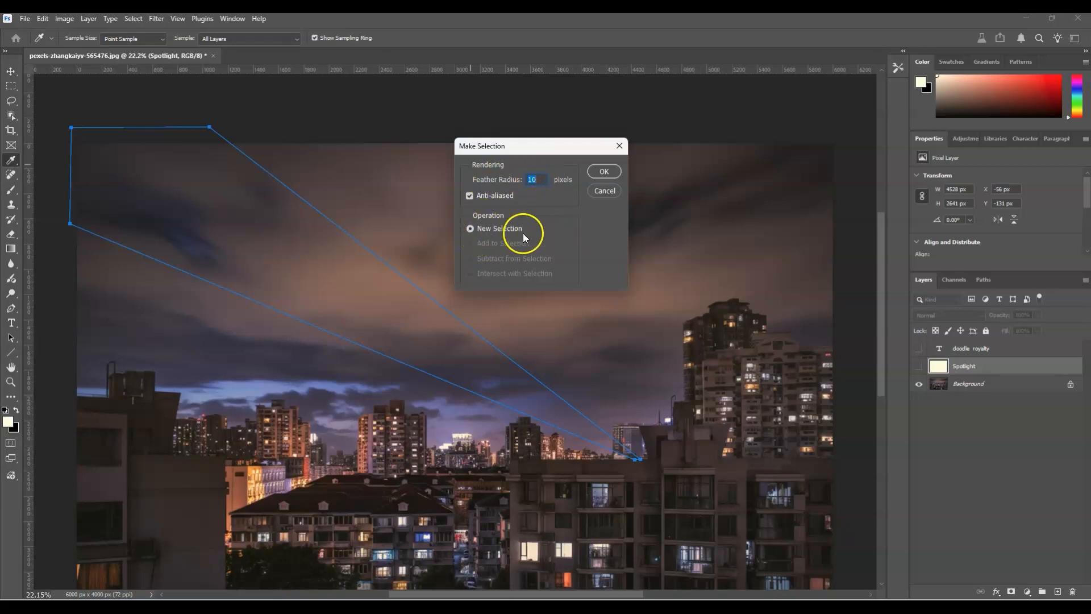
click(604, 171)
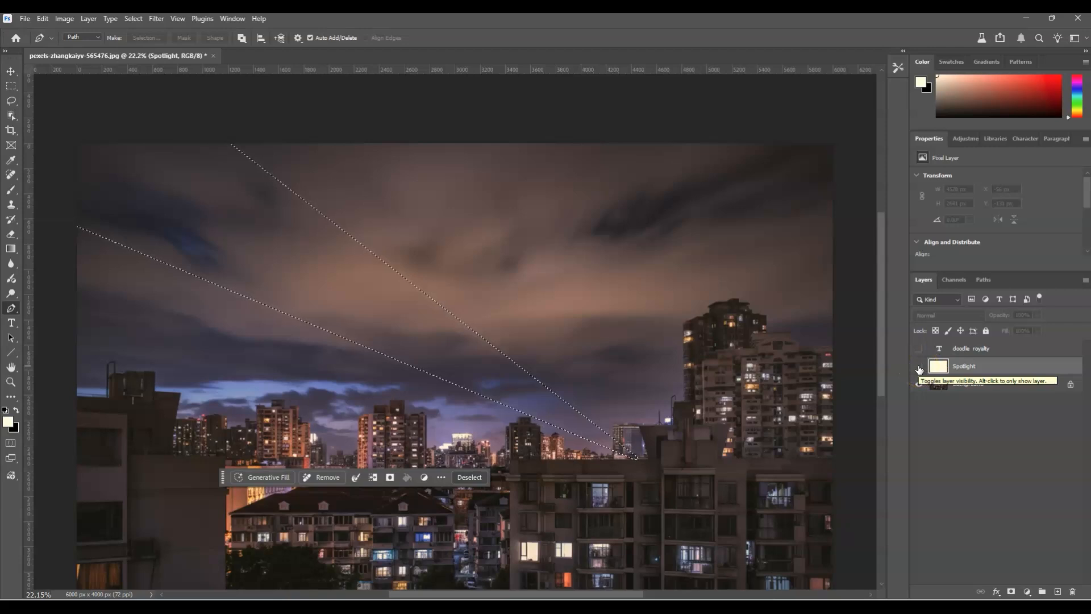
Show the Spotlight layer and add a layer mask from the beam selection
click(919, 370)
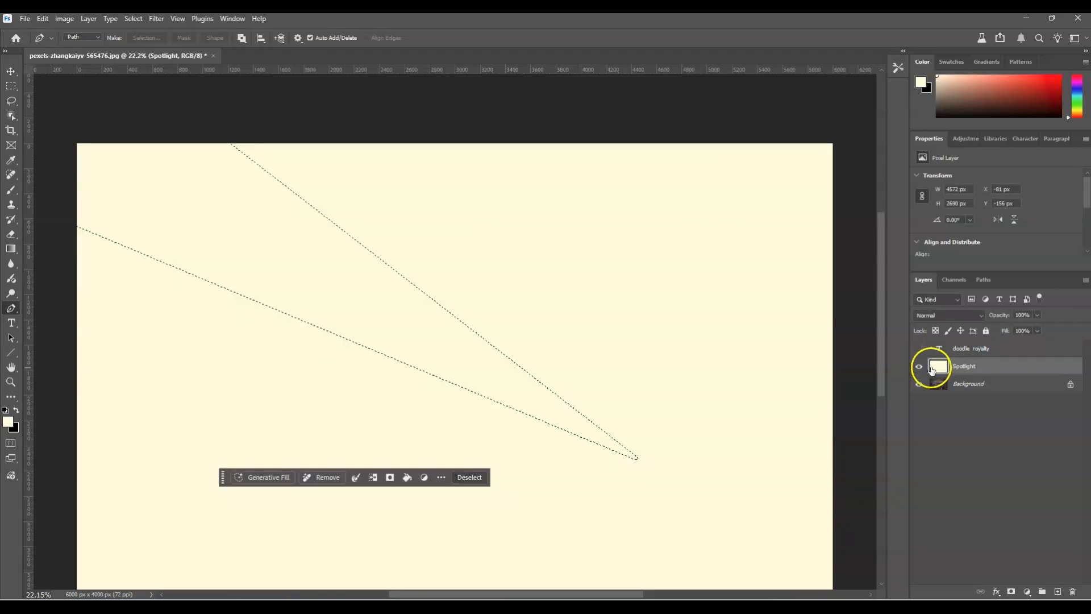
click(1012, 591)
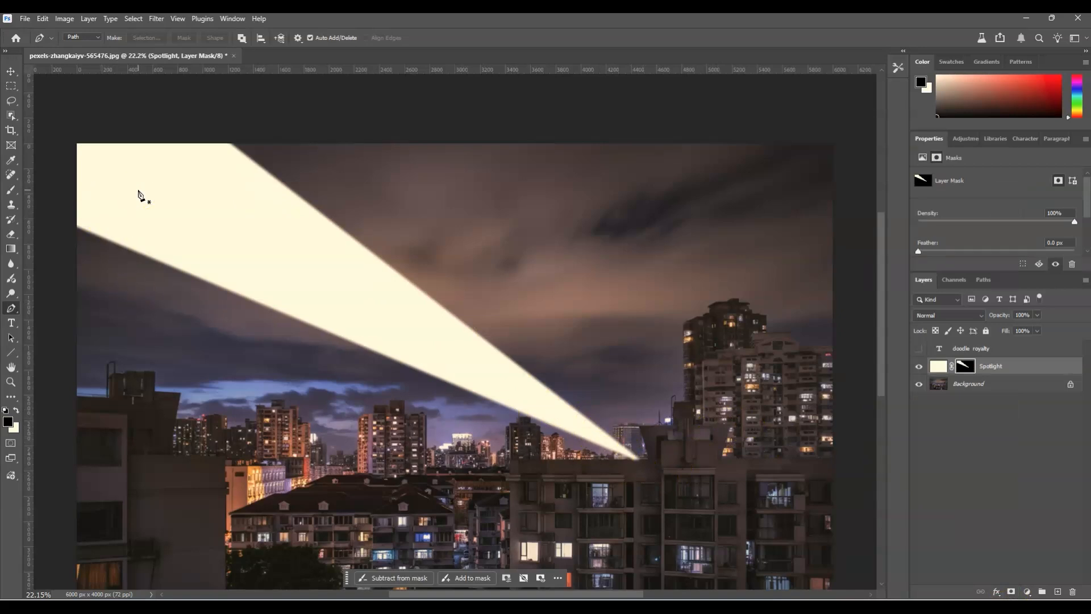
Set the Spotlight layer's blend mode to Overlay and its opacity to 40%
click(1020, 368)
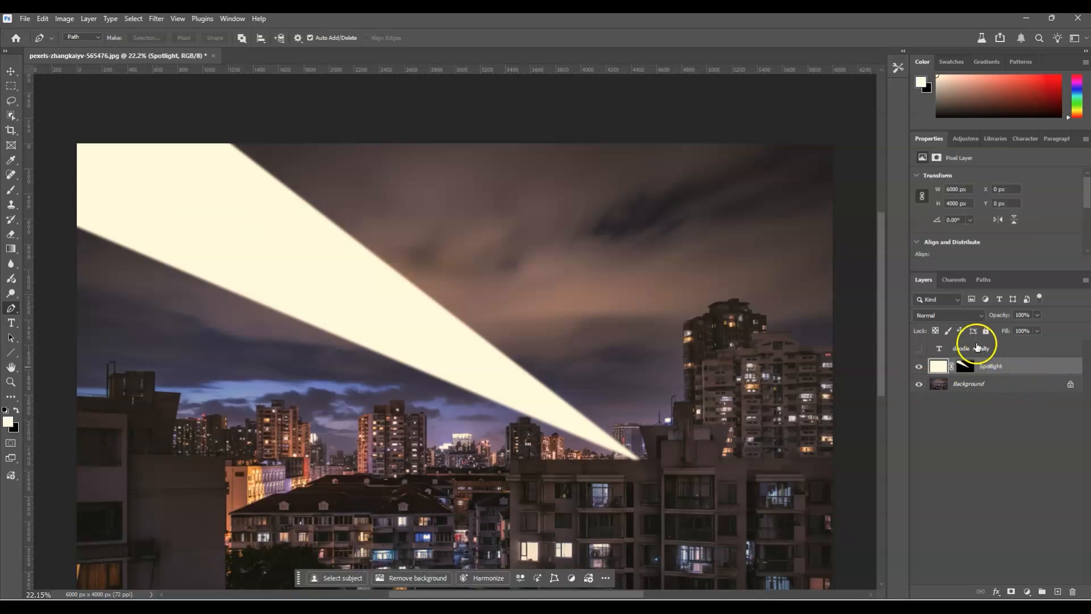
click(983, 316)
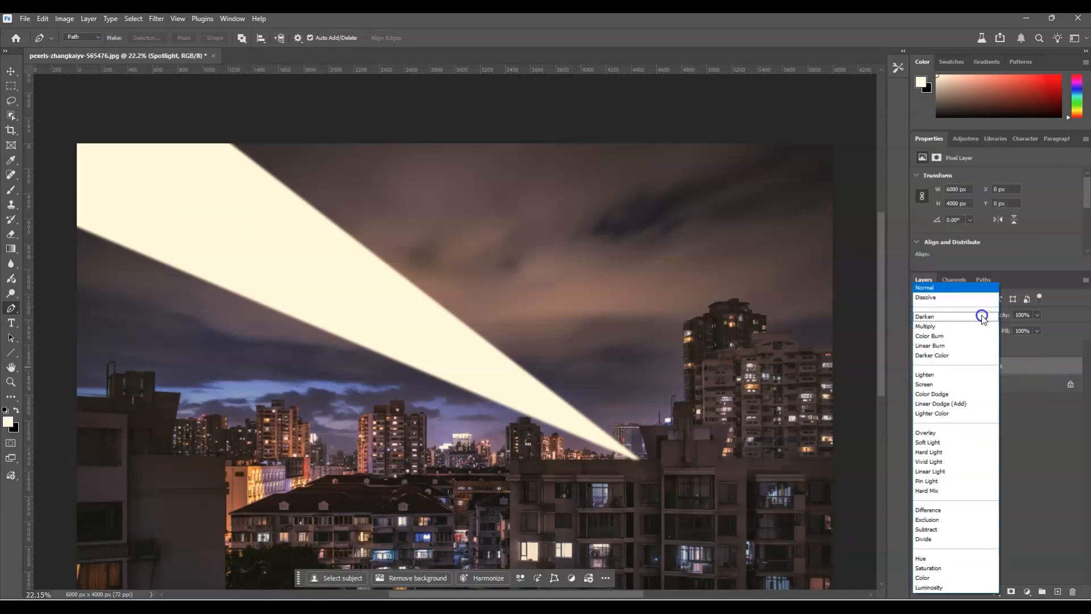
click(953, 433)
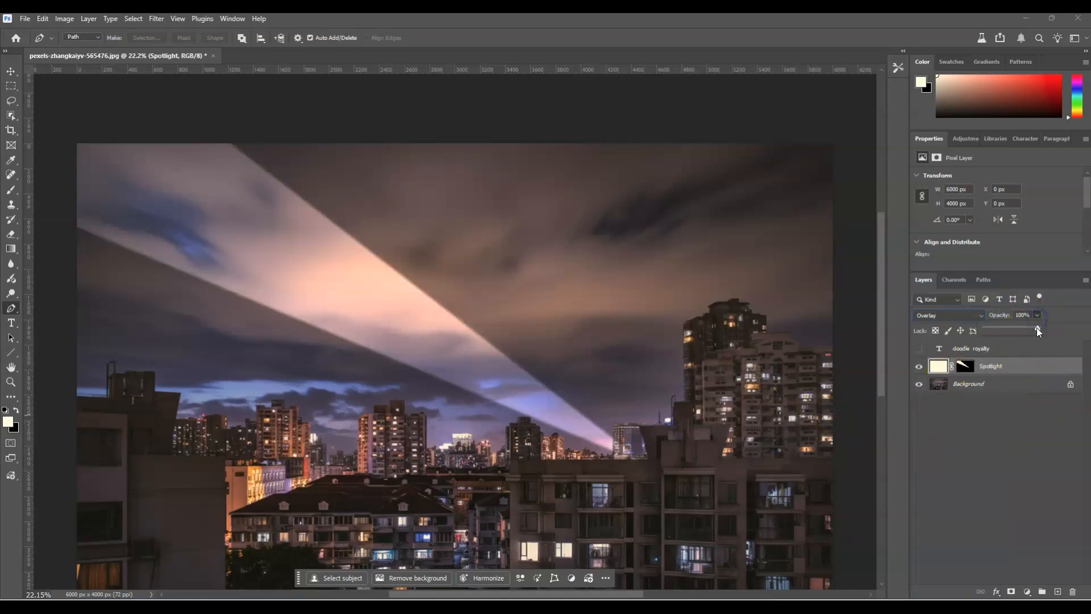
drag(1036, 327, 1004, 329)
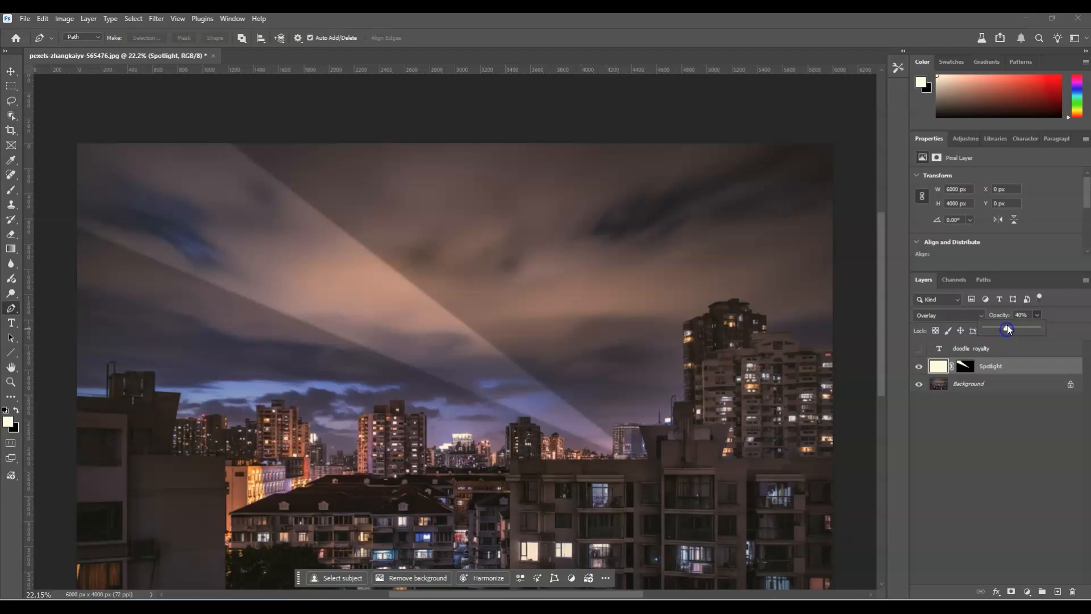
click(1064, 452)
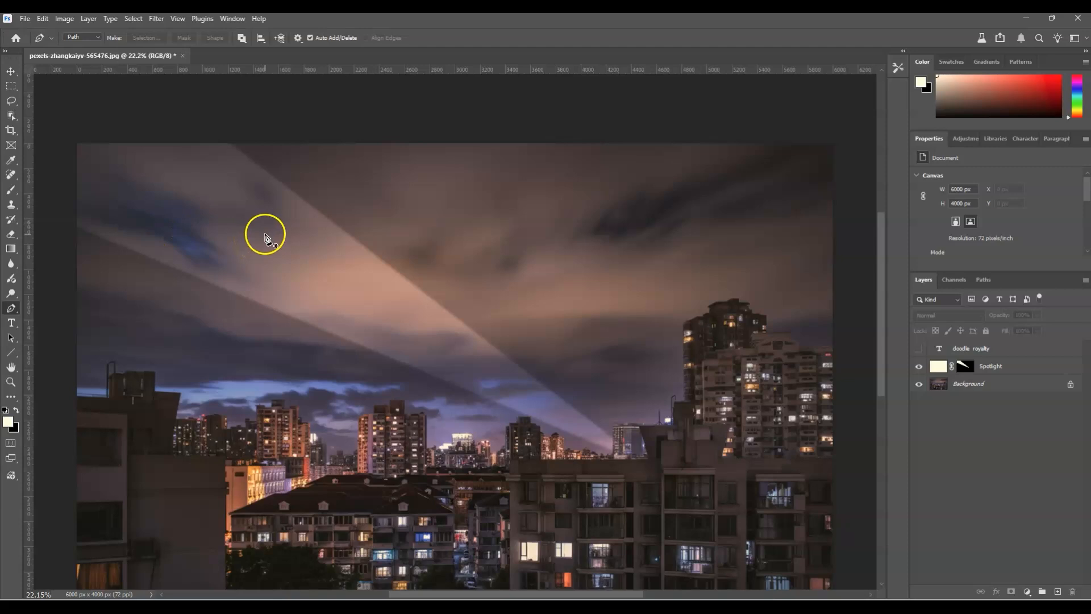
Show the doodle royalty text layer and convert it to a smart object
click(918, 349)
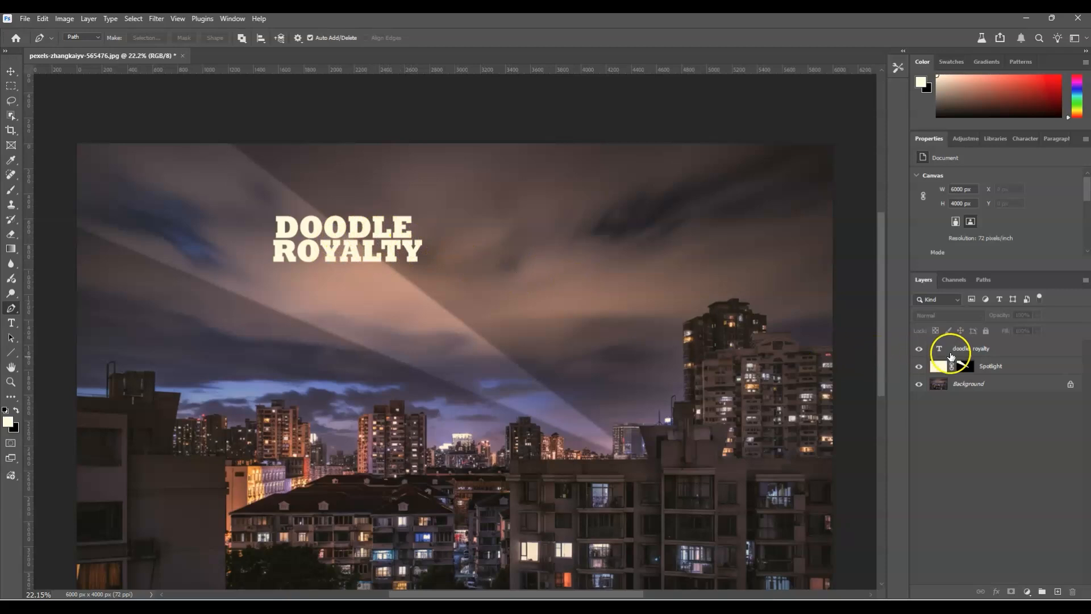
click(959, 350)
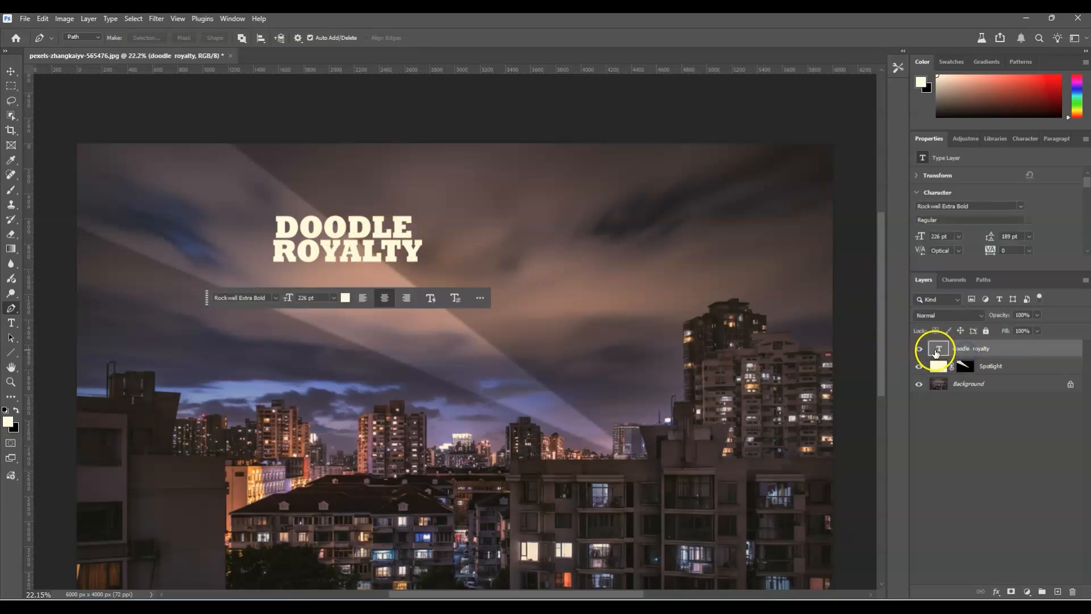
right_click(982, 350)
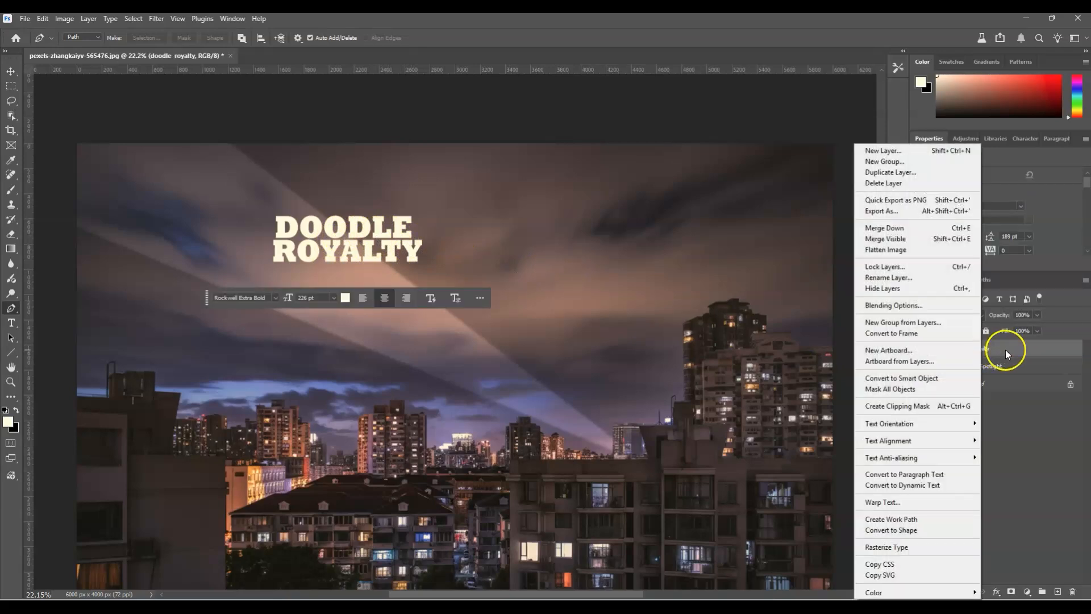
click(921, 376)
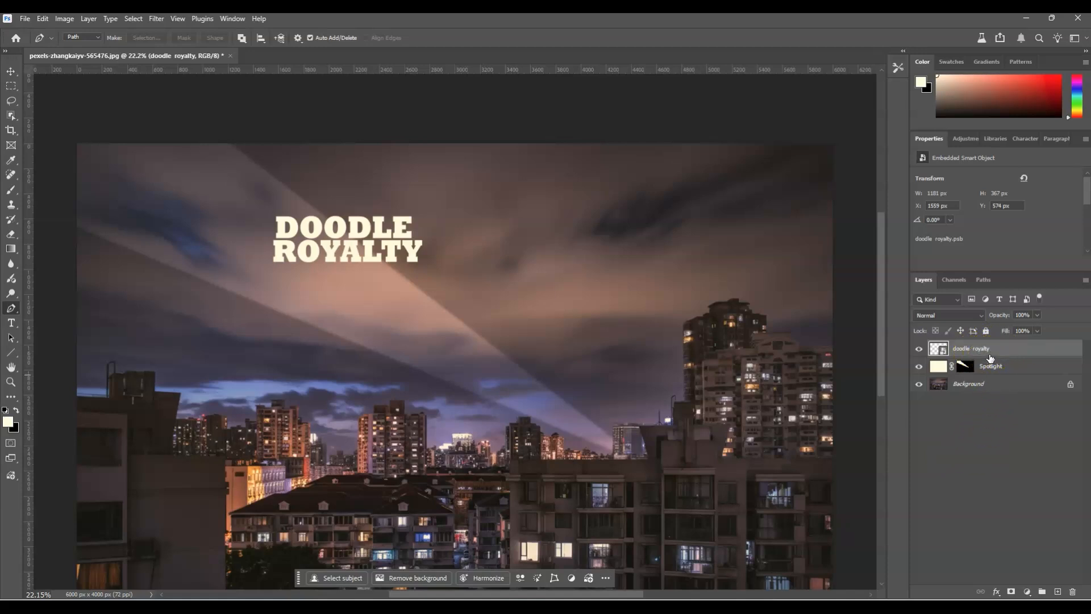
Free-transform the DOODLE ROYALTY text, moving it onto the wide end of the beam and distorting it into a slanted perspective shape
key(ctrl+t)
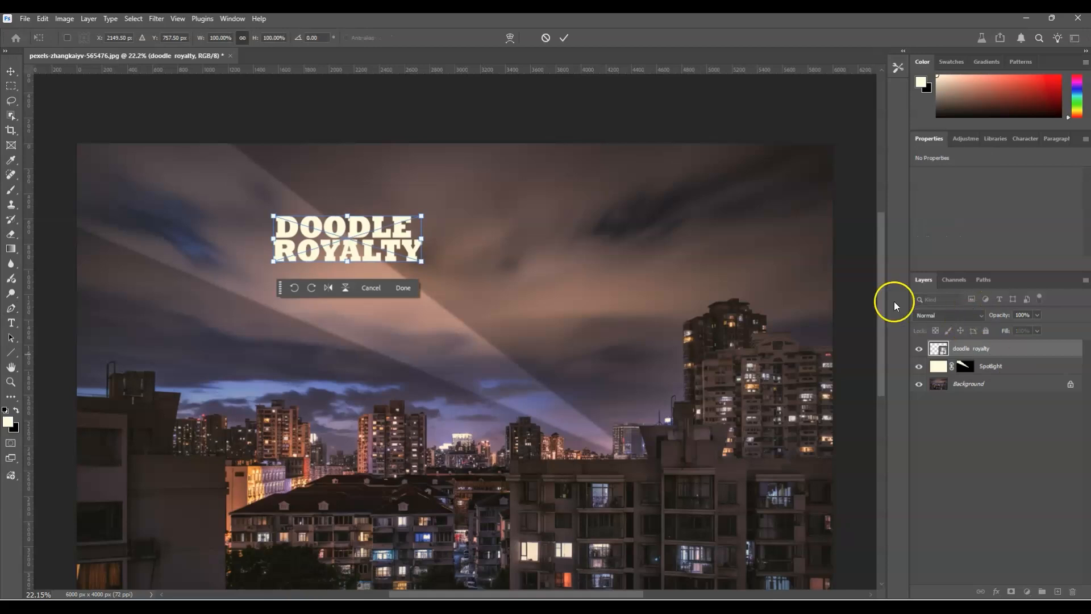
mouse_move(377, 246)
mouse_down()
mouse_move(229, 226)
mouse_move(237, 225)
mouse_up()
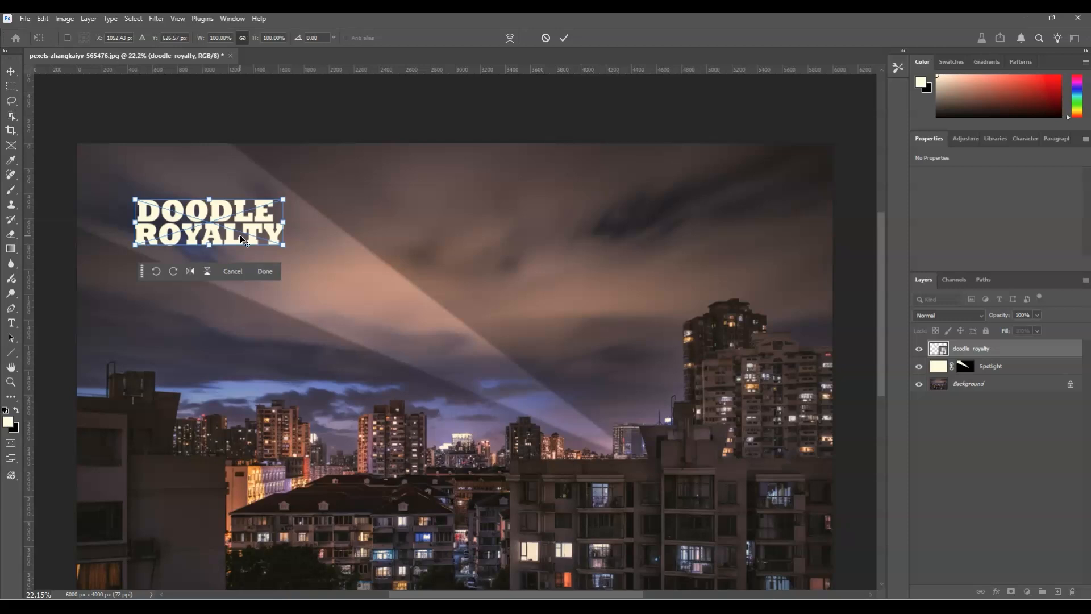
click(271, 228)
drag(284, 246, 291, 202)
drag(210, 203, 229, 206)
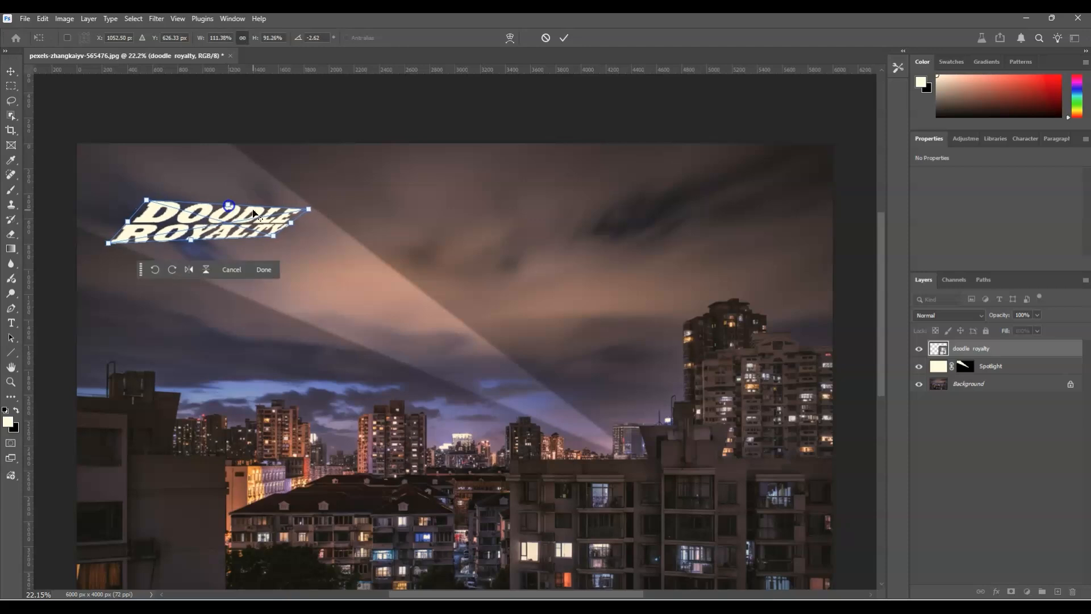
Refine the text's corner distortion to about 120% width, 108% height and -3.08° rotation, and commit the transform
drag(308, 209, 314, 205)
drag(269, 239, 281, 240)
click(212, 216)
drag(146, 200, 150, 183)
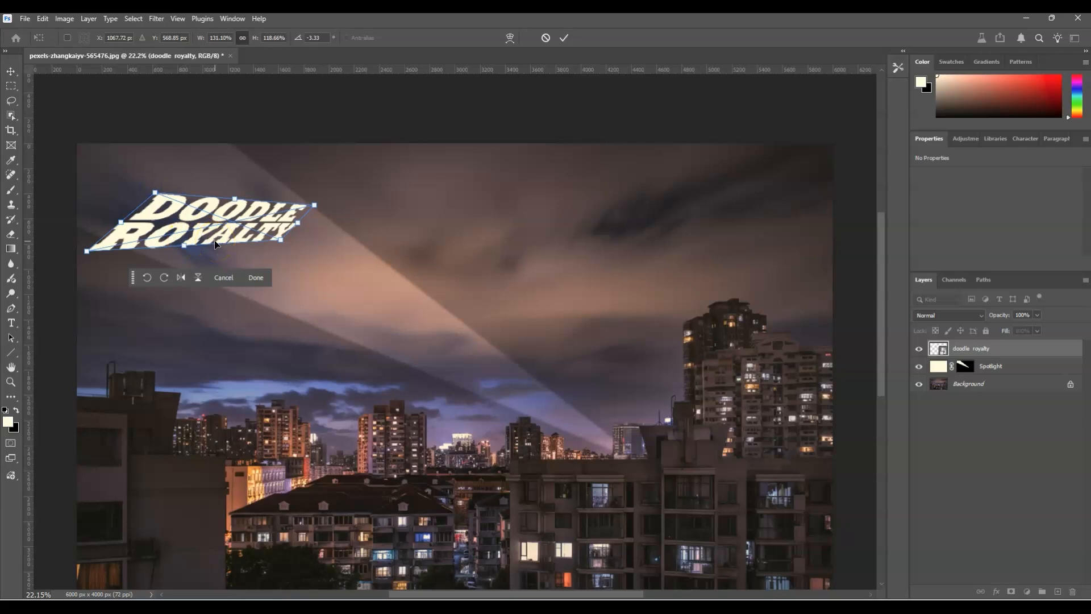
click(227, 222)
drag(226, 224, 227, 216)
drag(87, 246, 101, 237)
drag(316, 198, 311, 201)
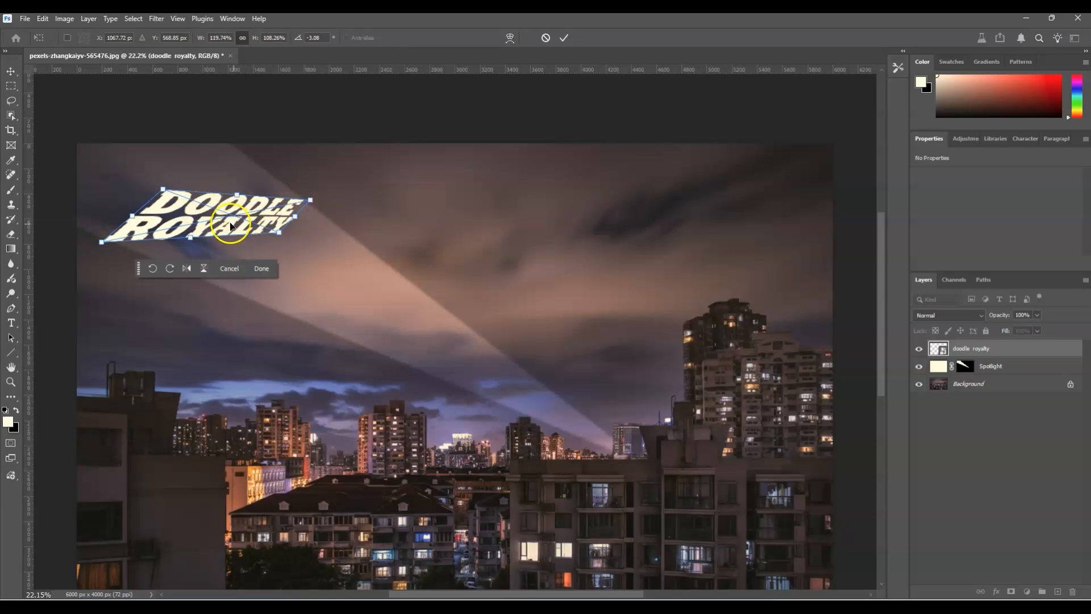
key(Return)
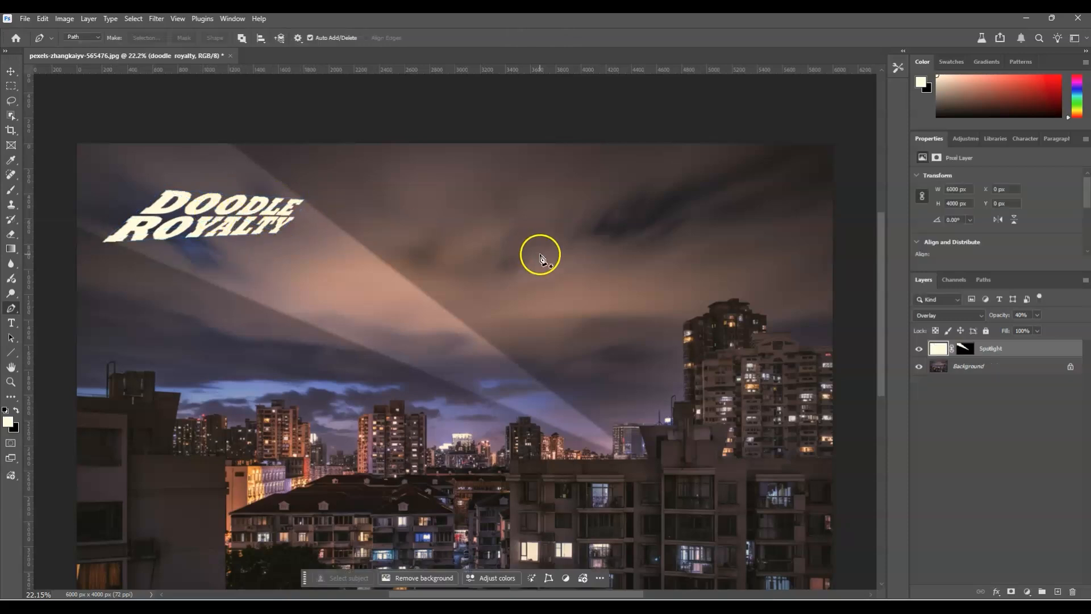
key(p)
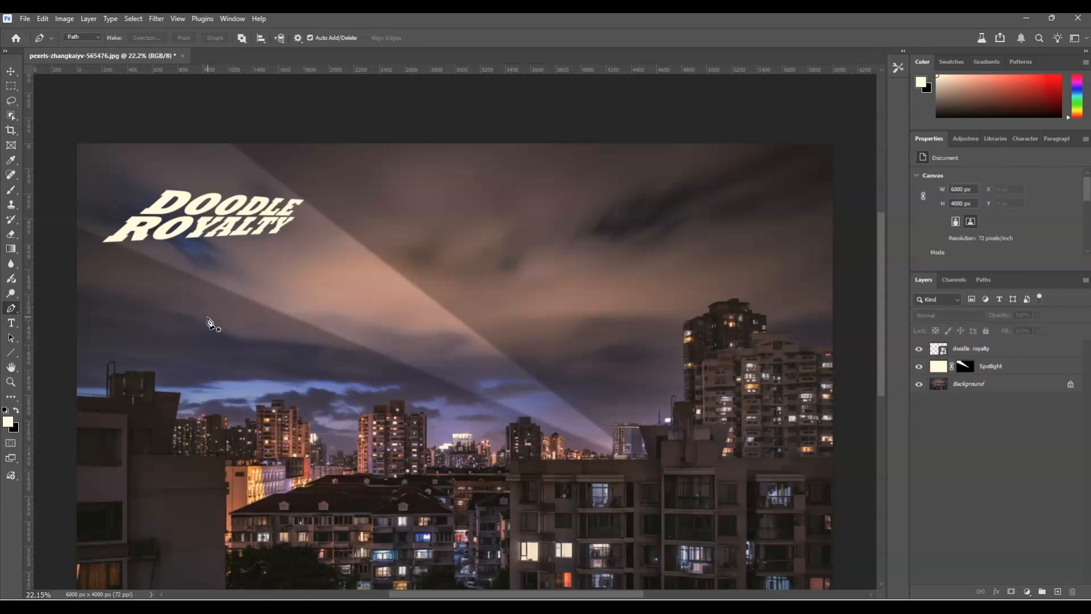
Apply a Gaussian Blur with a 12-pixel radius to the doodle royalty smart object
click(966, 352)
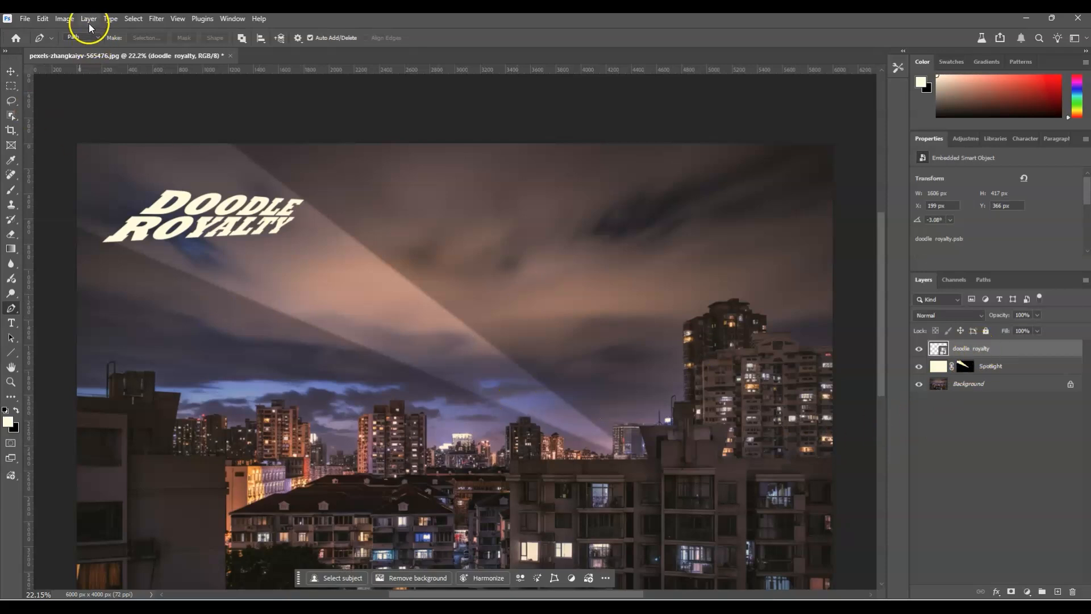
click(158, 19)
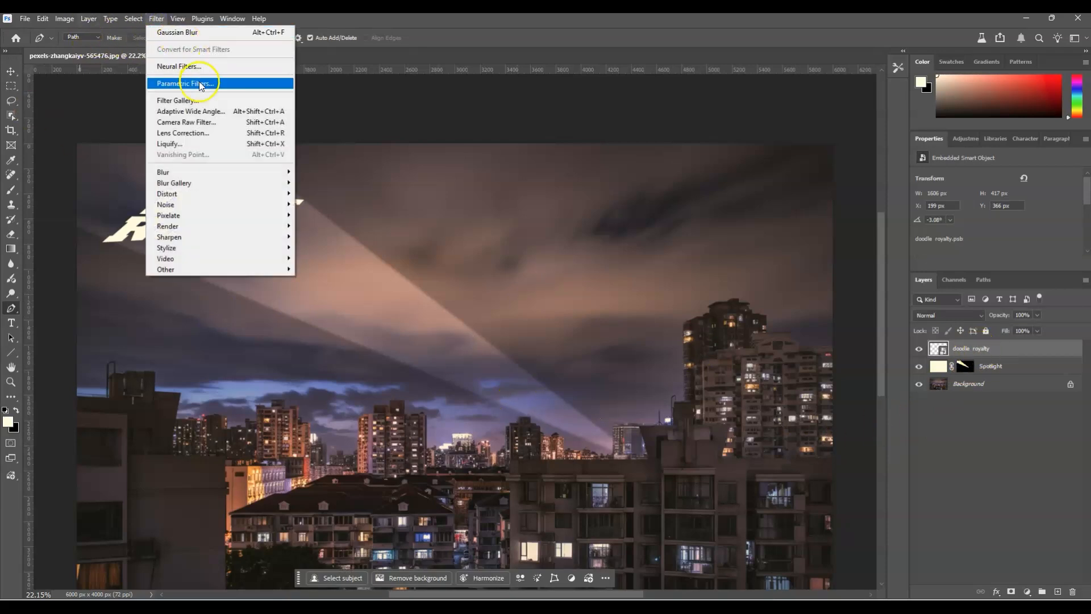
mouse_move(204, 172)
click(349, 215)
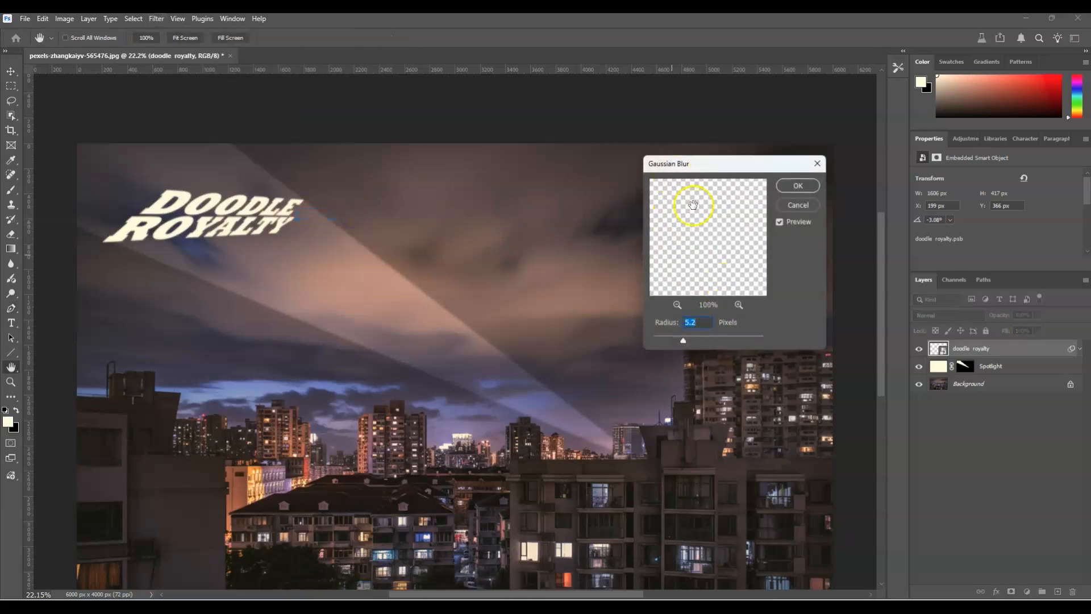
text(12)
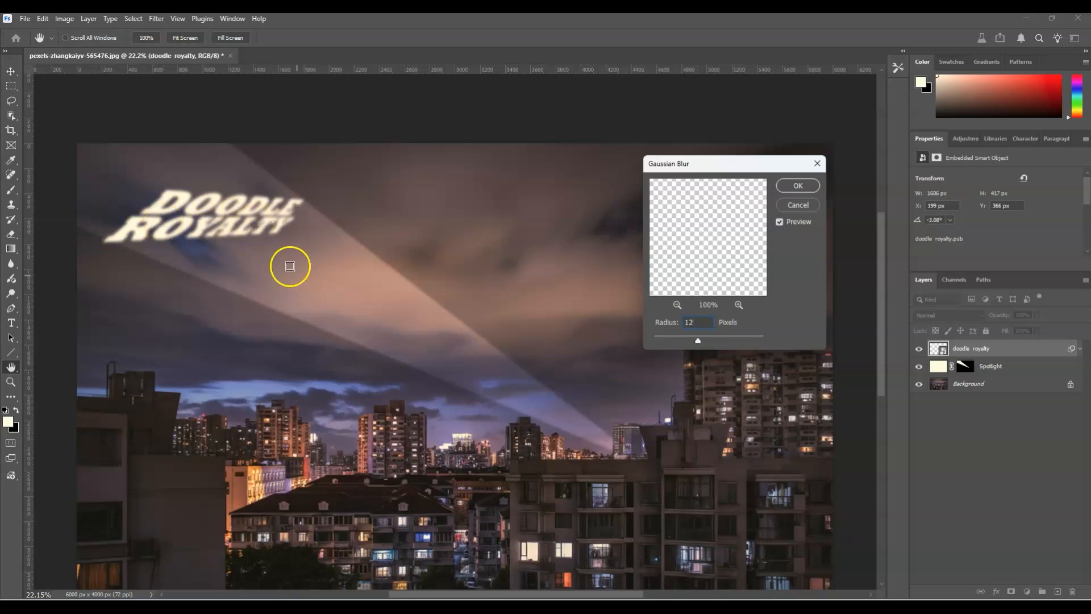
click(798, 186)
key(p)
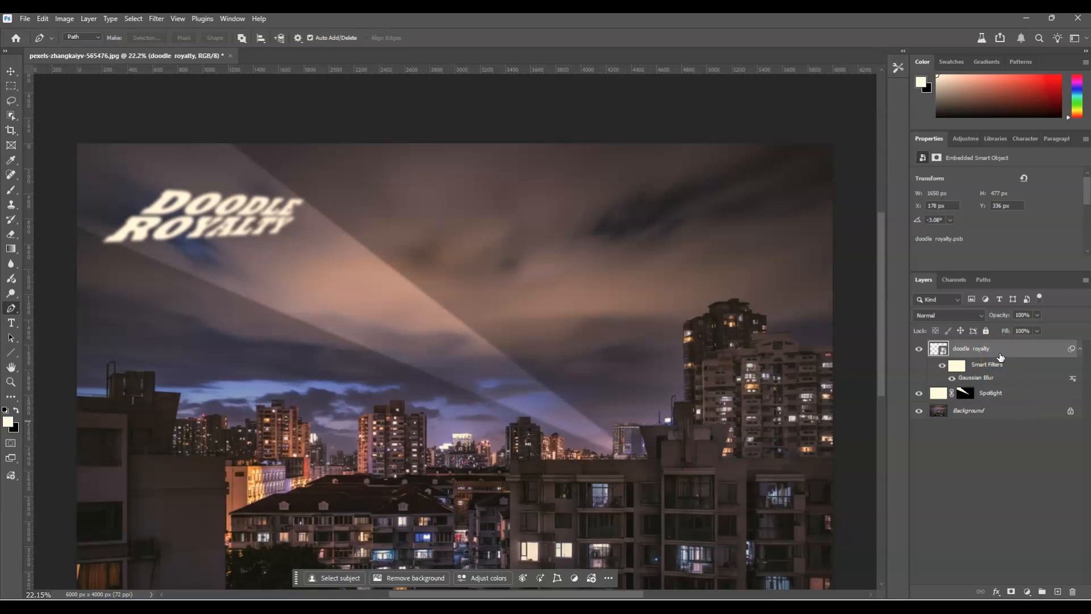
Set up a Warp transform with a 3 x 3 grid on the blurred doodle royalty text
key(ctrl+t)
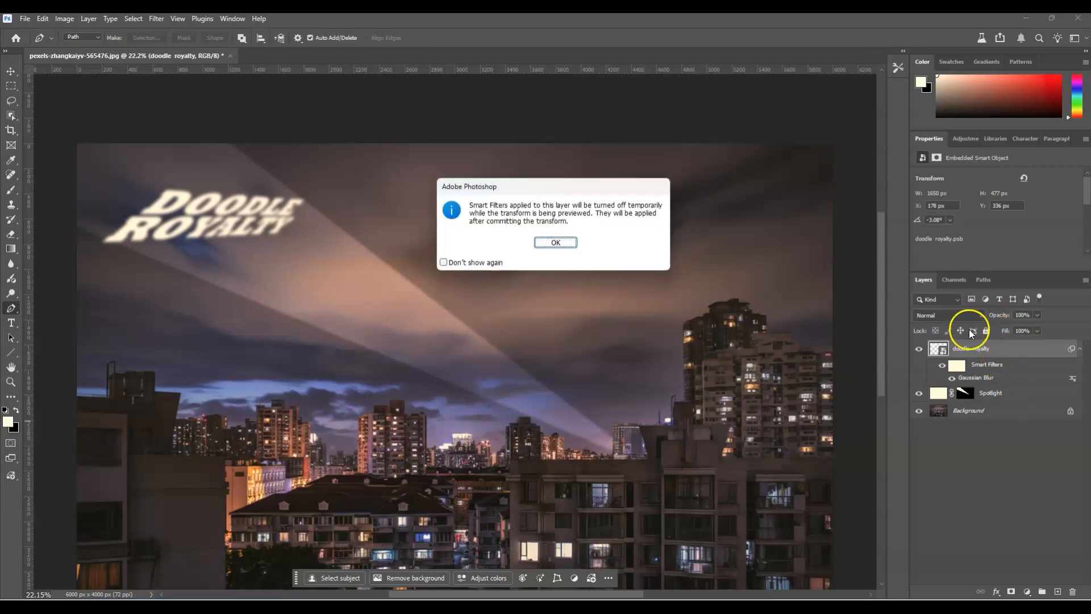
click(555, 242)
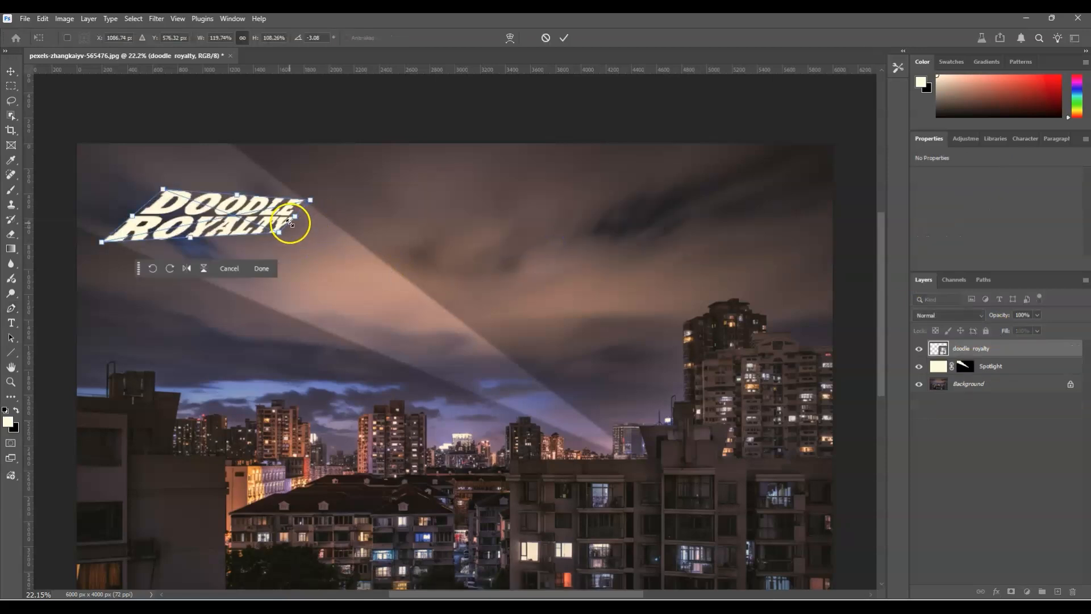
right_click(226, 214)
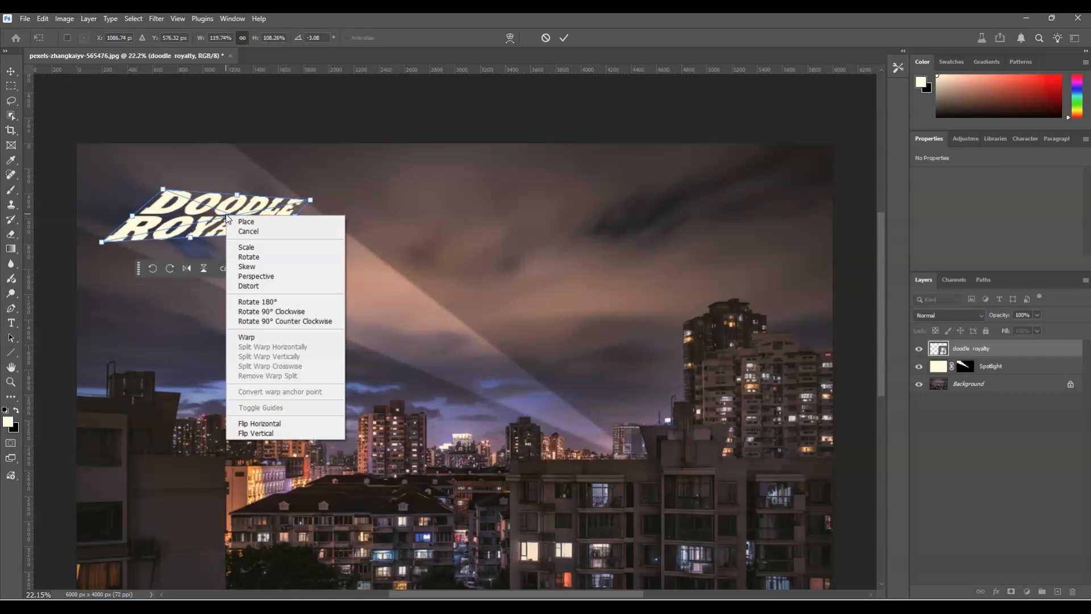
click(292, 334)
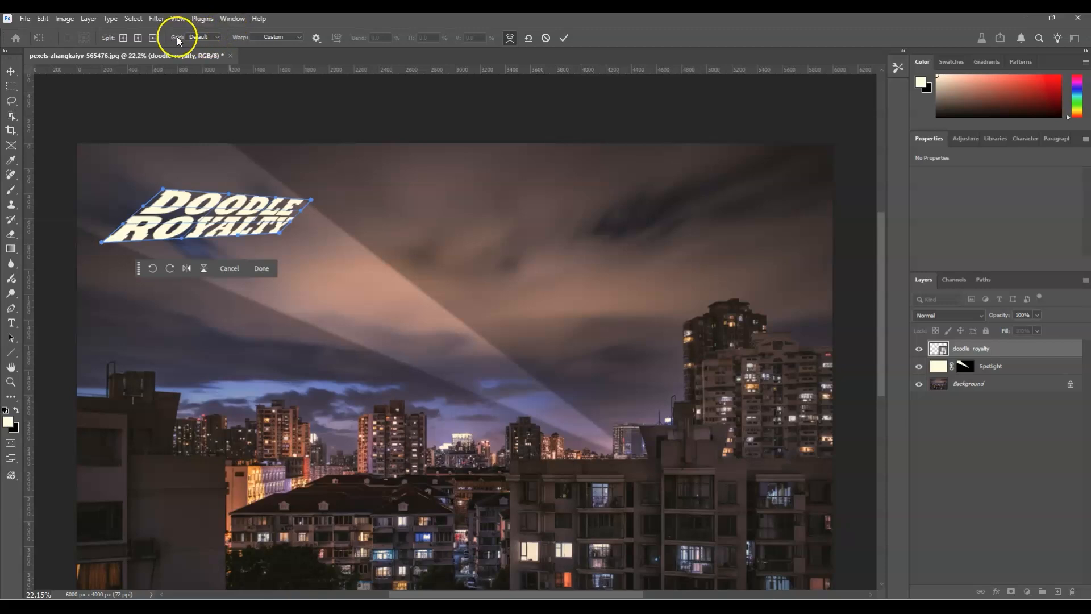
click(216, 38)
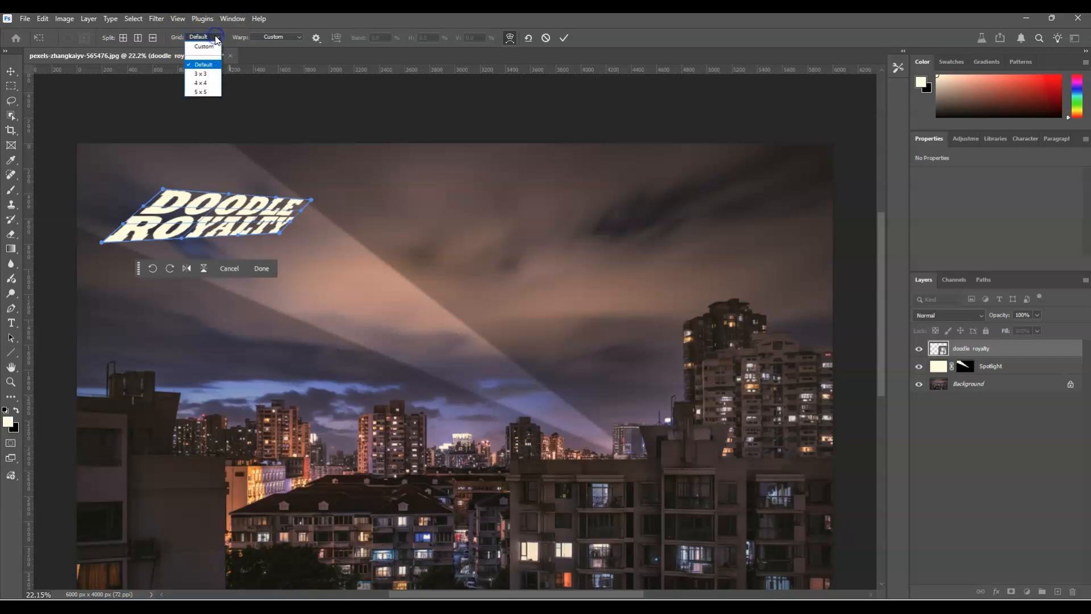
click(211, 75)
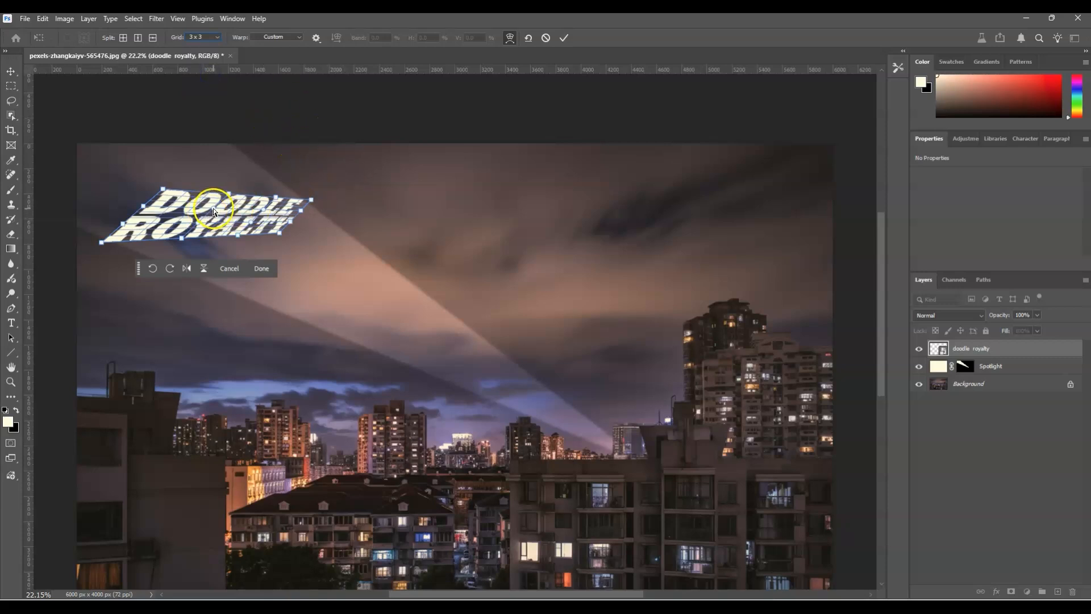
Reshape the text's warp grid irregularly, raising the upper-left corner and widening the lower-right edge, then commit the warp and deselect the layer
drag(213, 208, 230, 194)
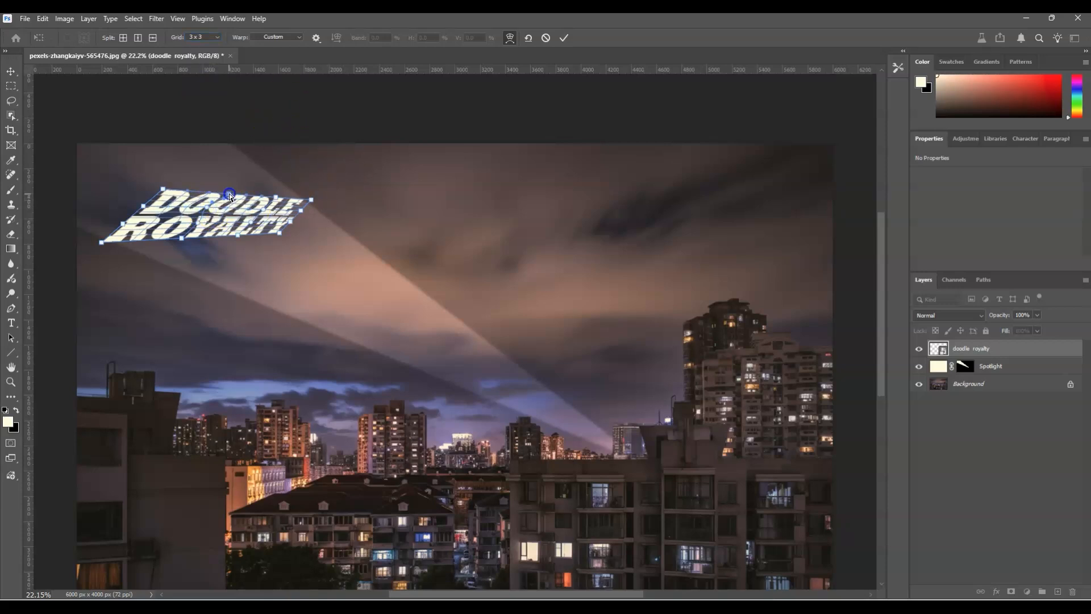
click(276, 195)
click(233, 231)
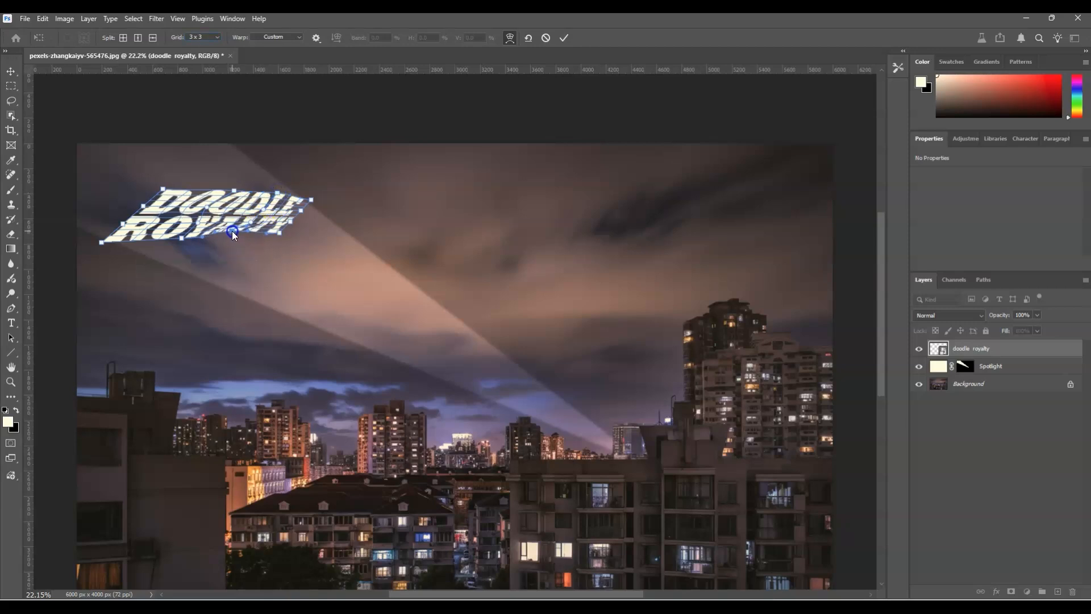
drag(279, 233, 288, 230)
drag(102, 242, 137, 199)
drag(163, 188, 161, 180)
drag(233, 191, 282, 188)
drag(207, 207, 205, 205)
drag(198, 195, 193, 193)
click(259, 233)
drag(230, 235, 227, 233)
drag(291, 221, 296, 223)
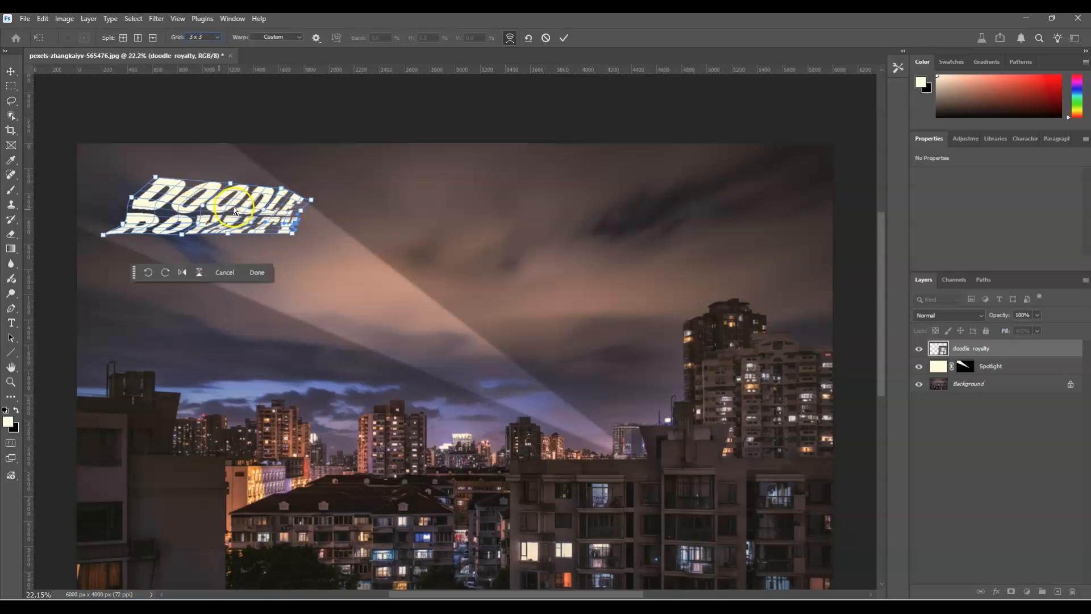
drag(109, 234, 106, 242)
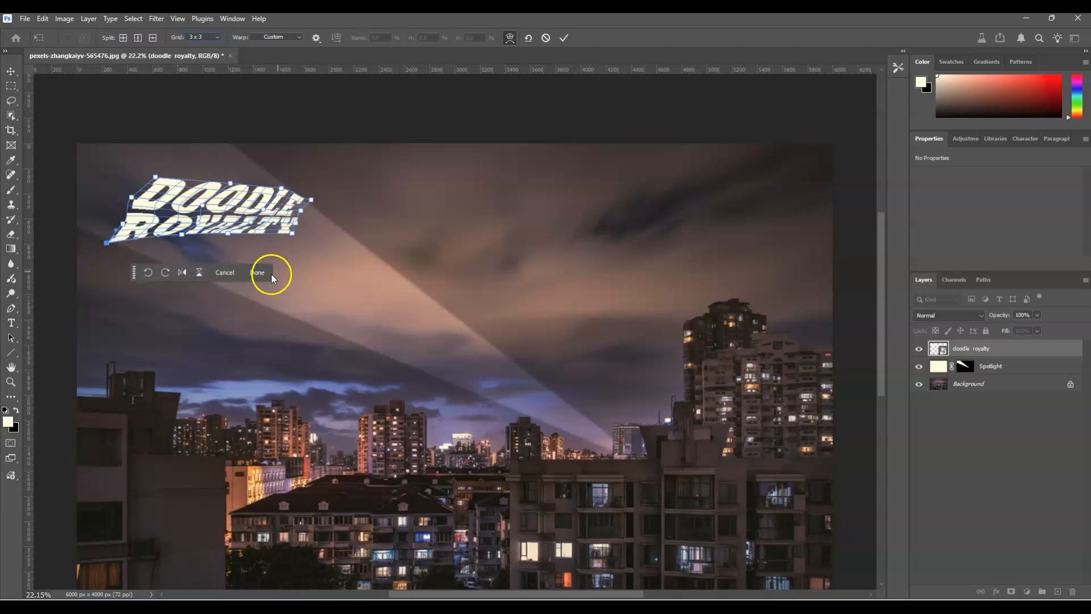
click(257, 272)
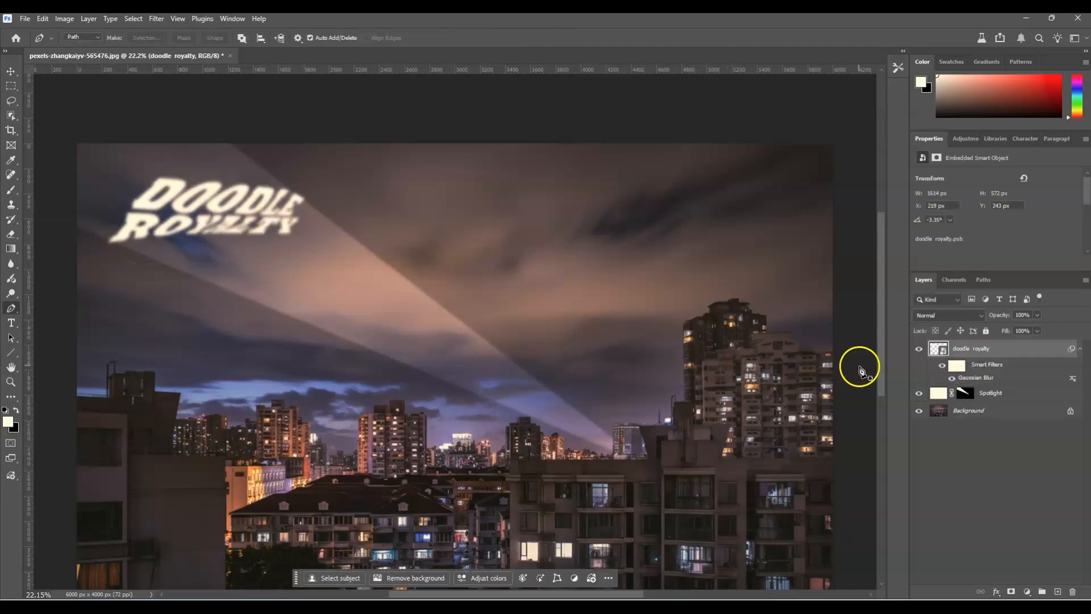
click(1017, 467)
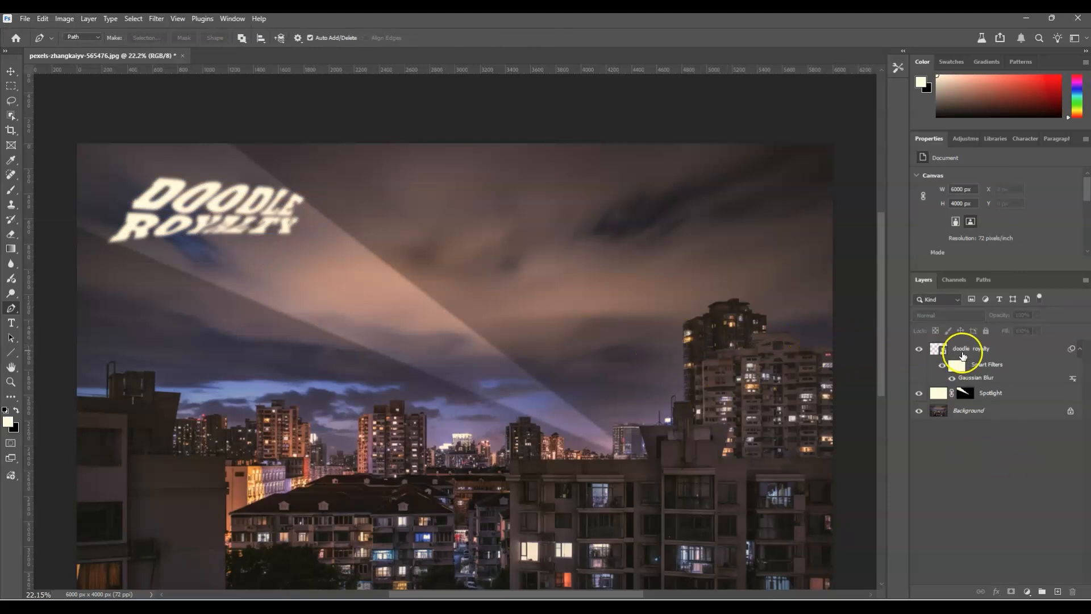
Blend the doodle royalty layer into the clouds with Blend If, splitting the Underlying Layer's black slider to about 0/120 and slightly lowering the white slider
click(987, 350)
double_click(995, 352)
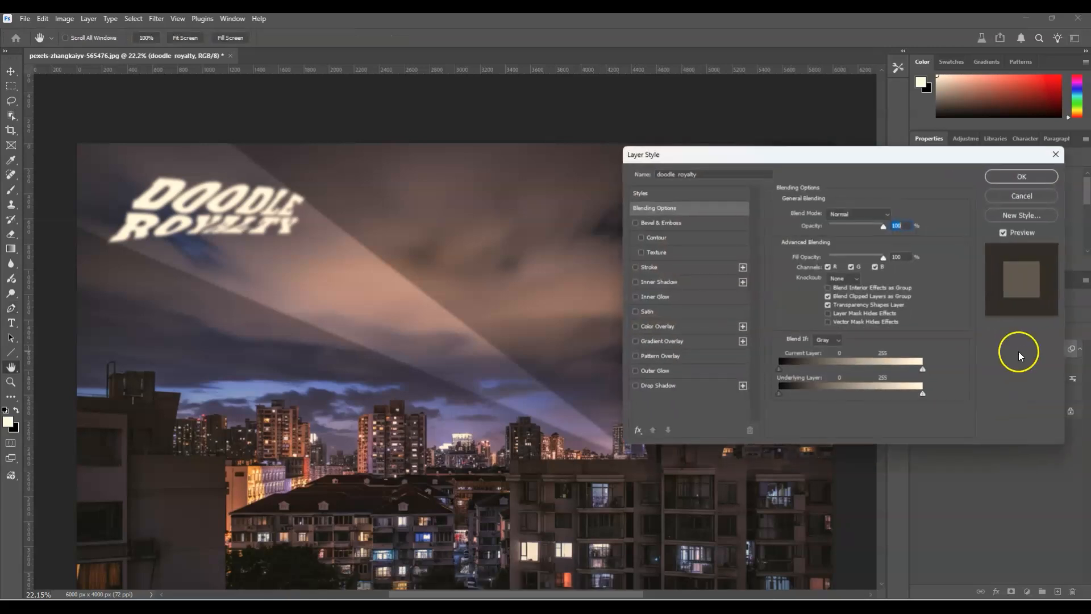
drag(694, 155, 650, 146)
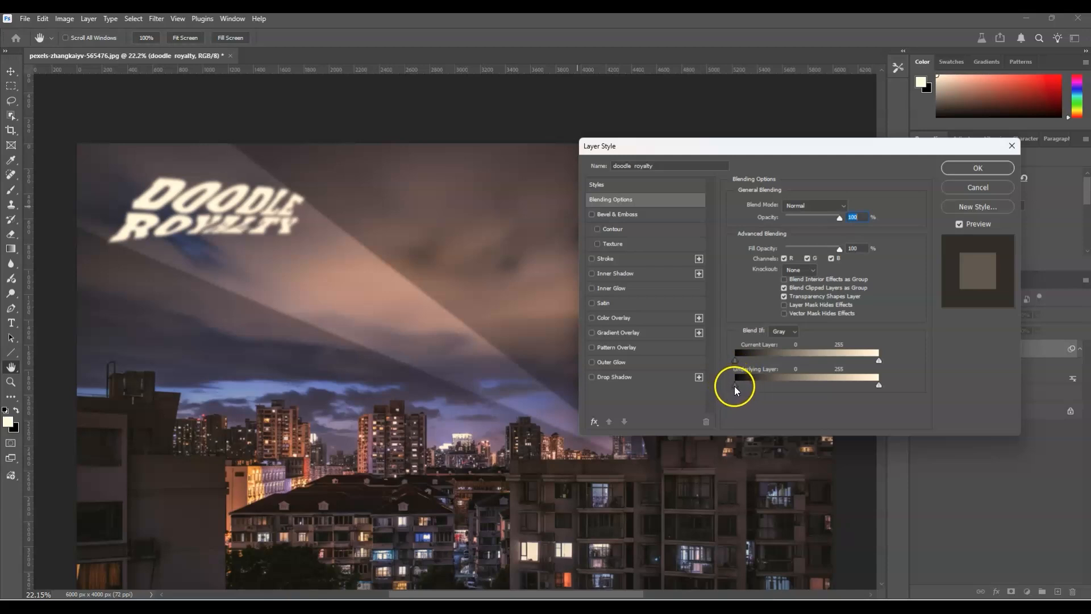
key(alt)
drag(754, 382, 790, 385)
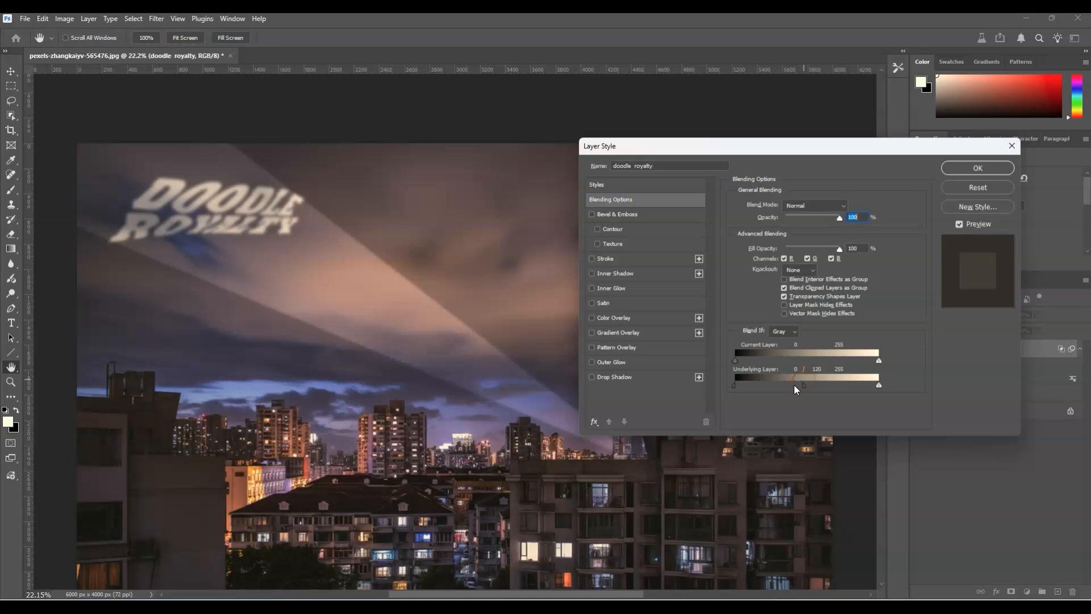
drag(877, 386, 864, 386)
click(993, 168)
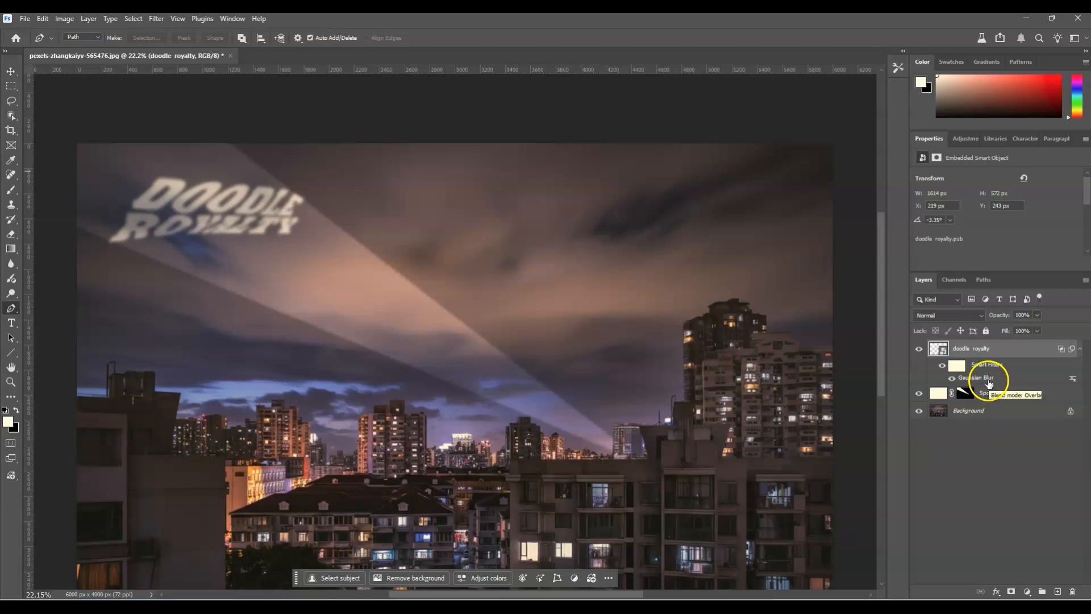
Duplicate the doodle royalty layer and set the original layer's Gaussian Blur radius to about 25 pixels
click(998, 352)
key(ctrl+j)
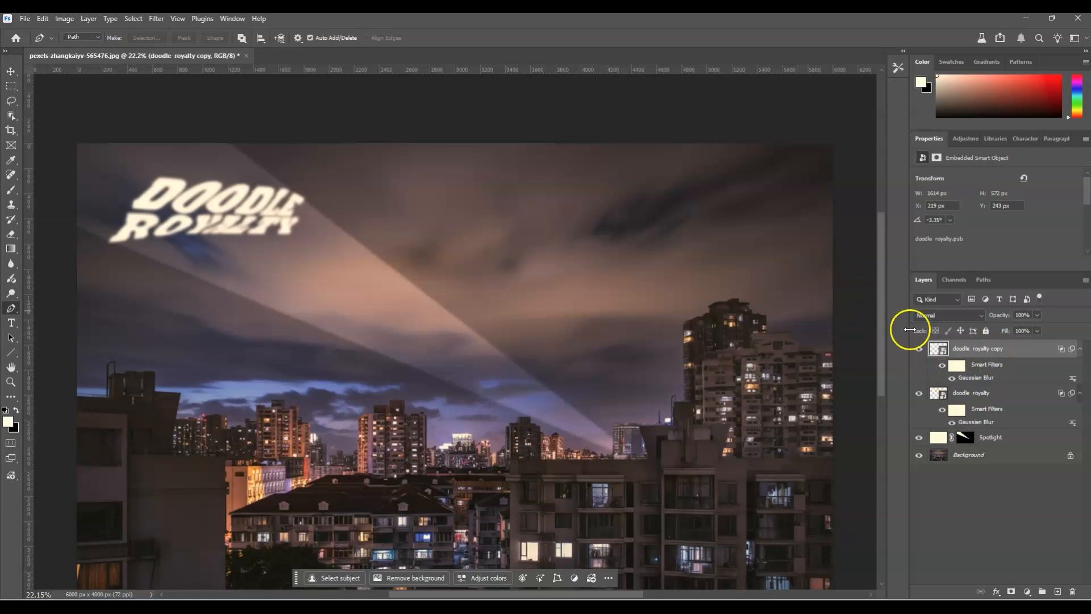
click(977, 395)
double_click(978, 424)
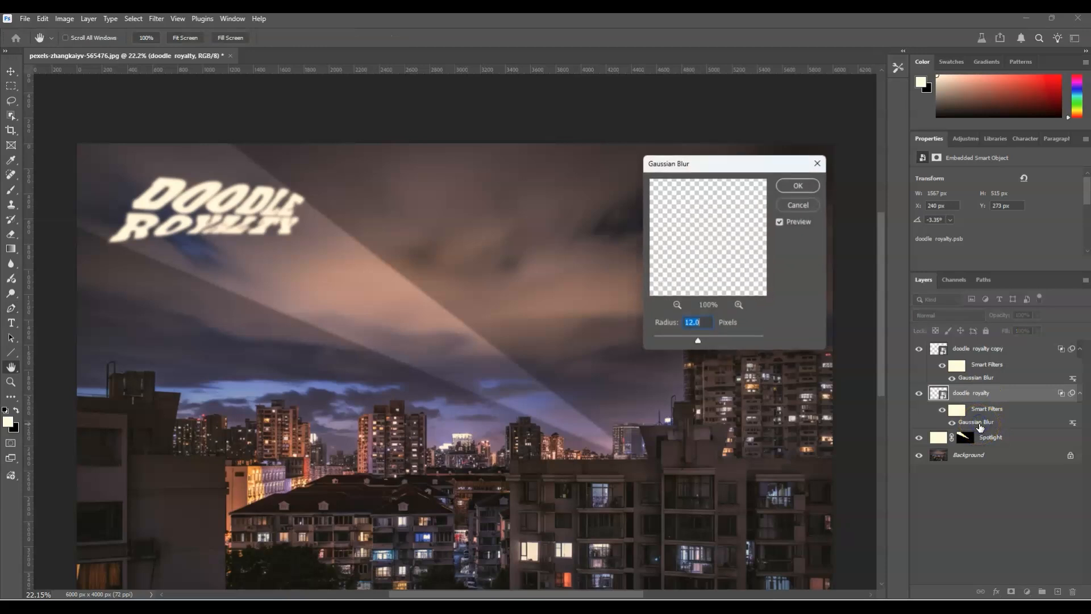
drag(698, 340, 705, 343)
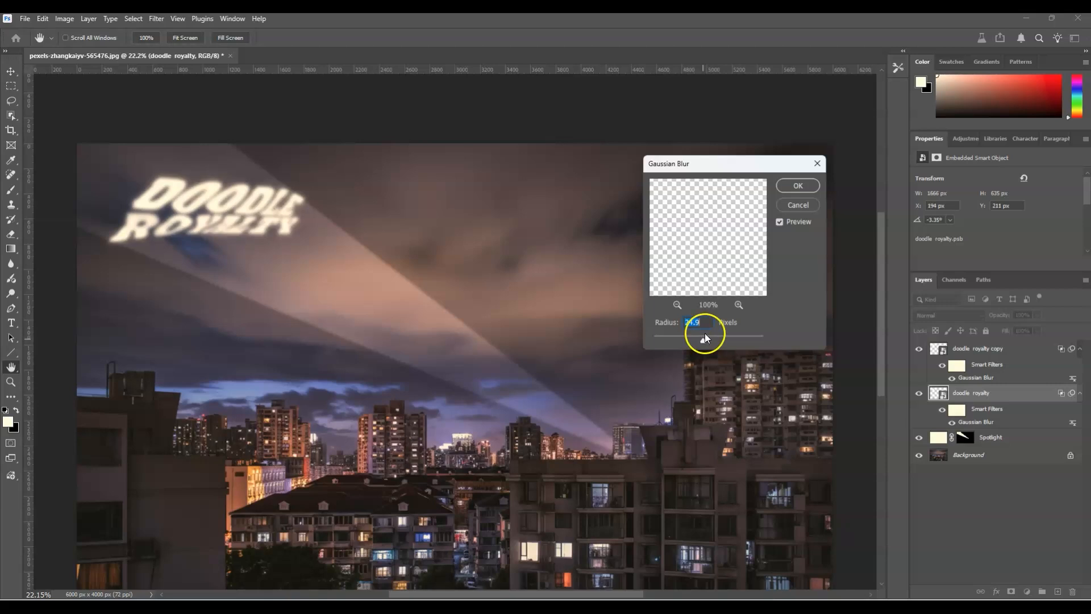
click(799, 186)
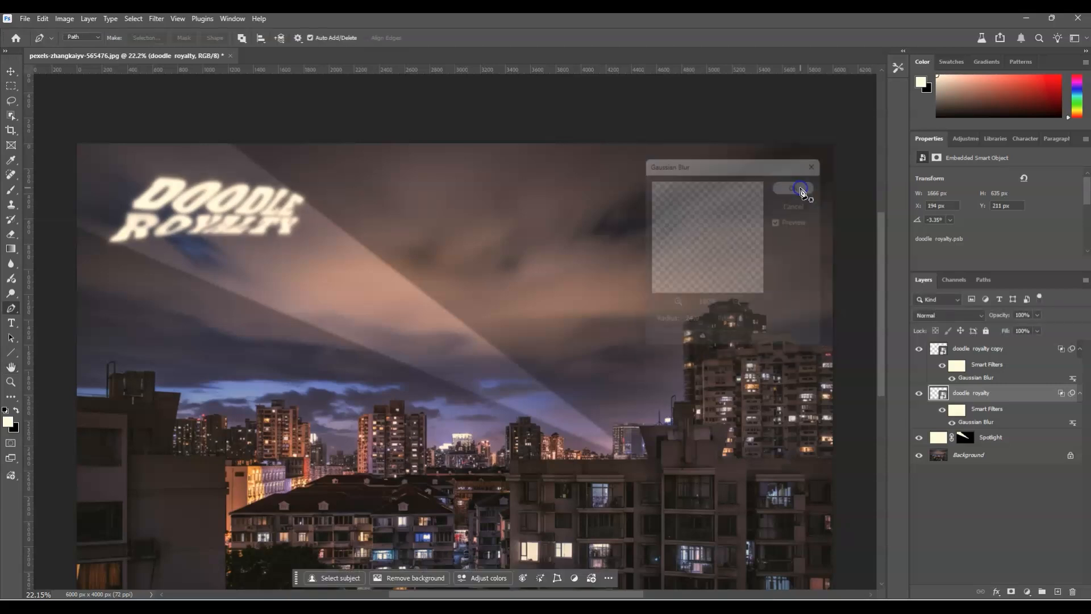
Lower the opacity of the original doodle royalty layer to 80% and that of its copy to about 29%
click(1037, 315)
drag(1039, 328, 1036, 331)
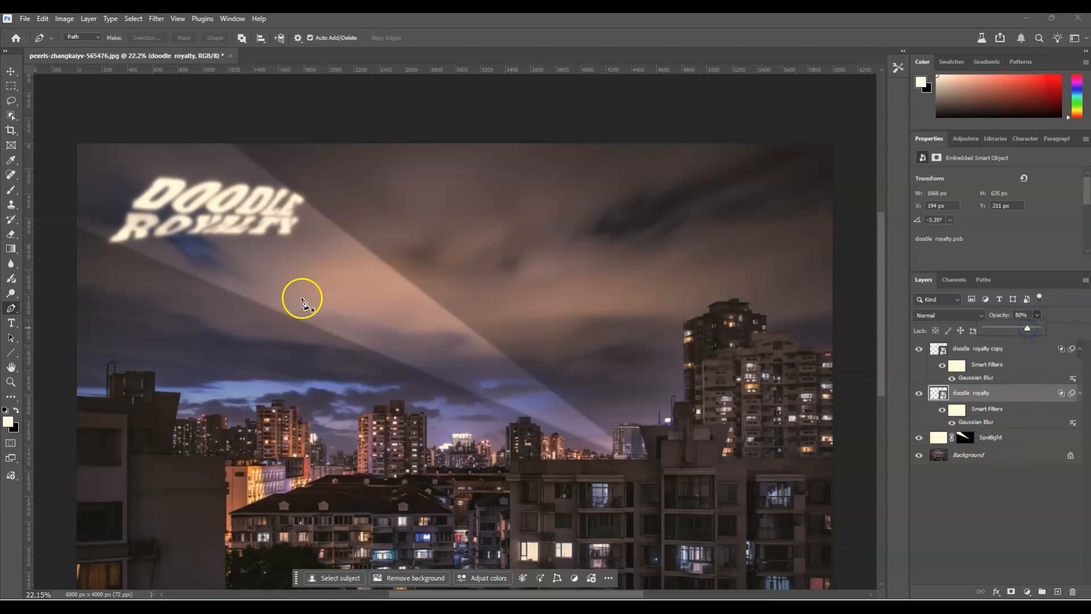
click(1049, 540)
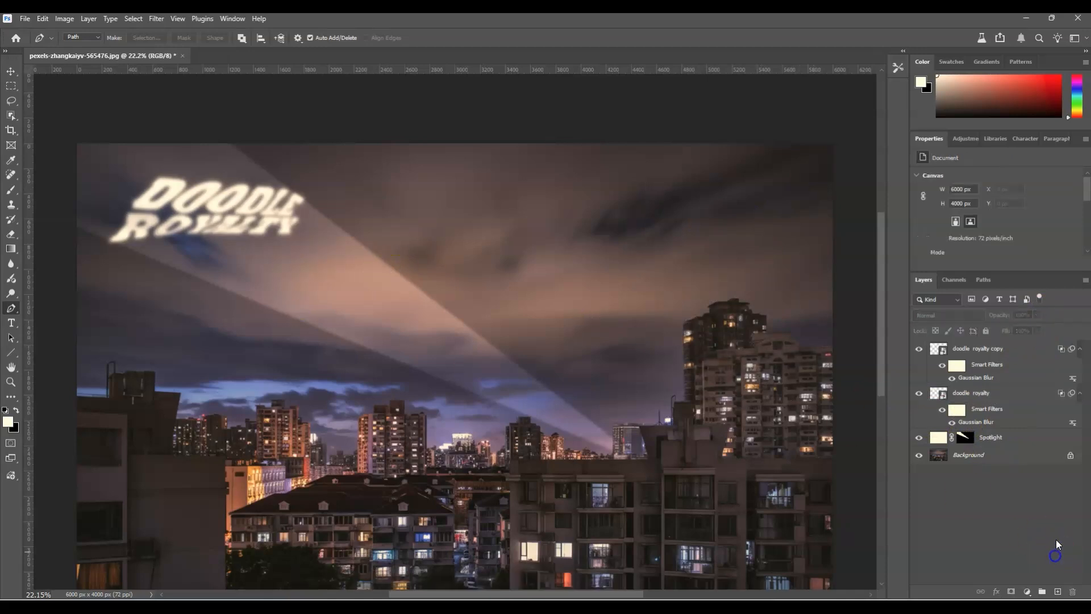
click(989, 351)
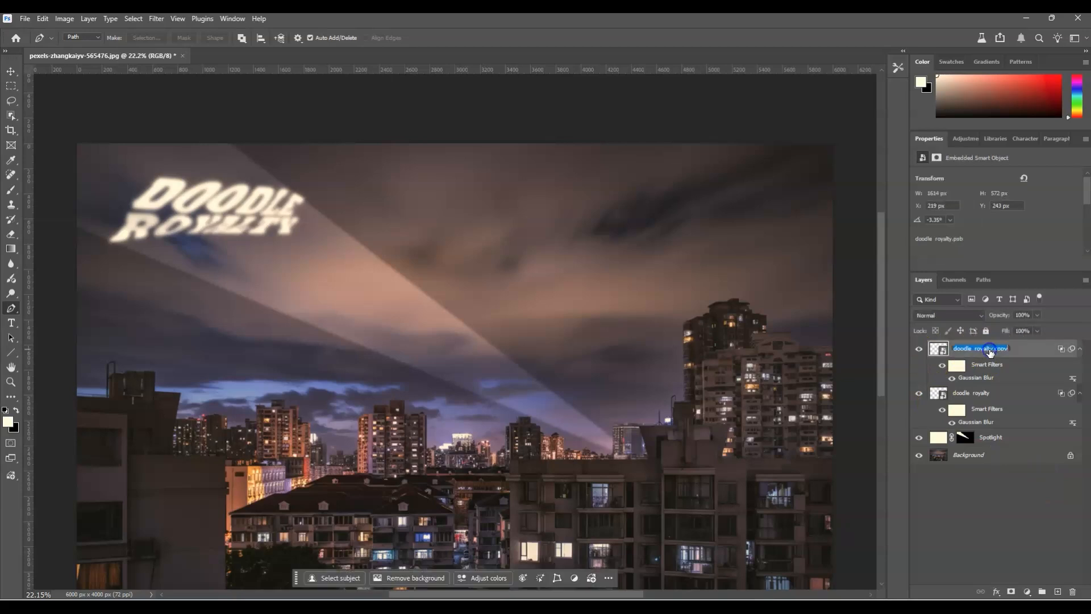
drag(1037, 328, 999, 329)
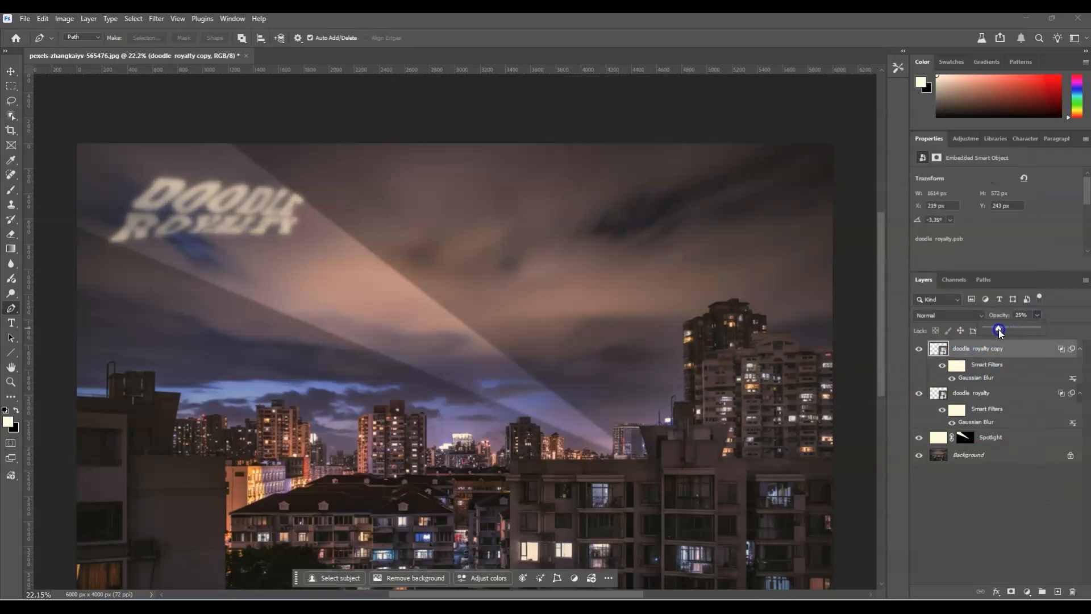
click(986, 566)
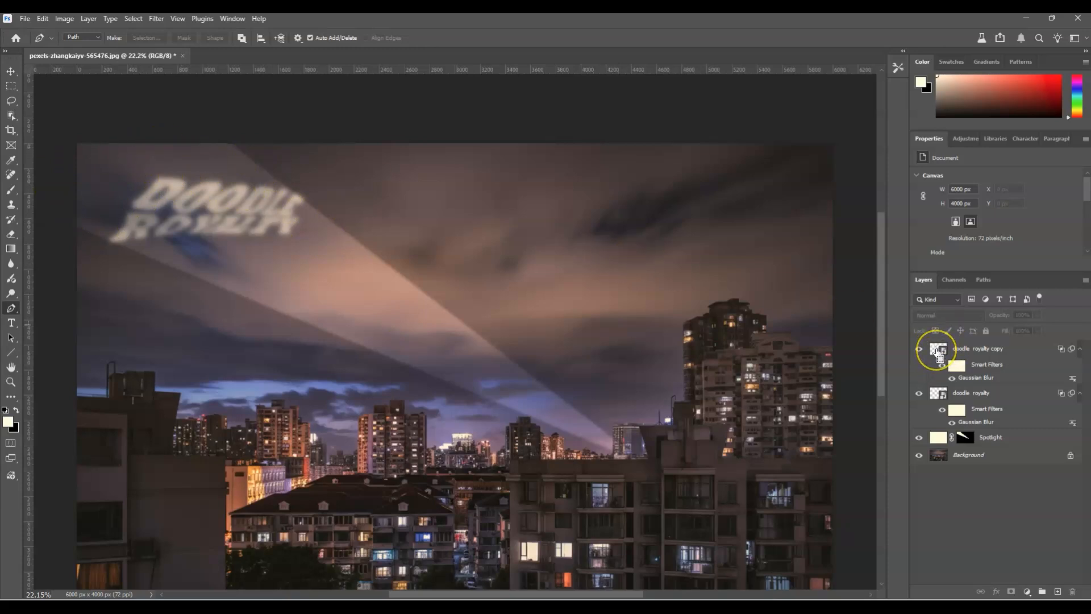
Load the doodle royalty copy's outline as a selection, invert it, and target the Spotlight layer's mask
ctrl+click(938, 350)
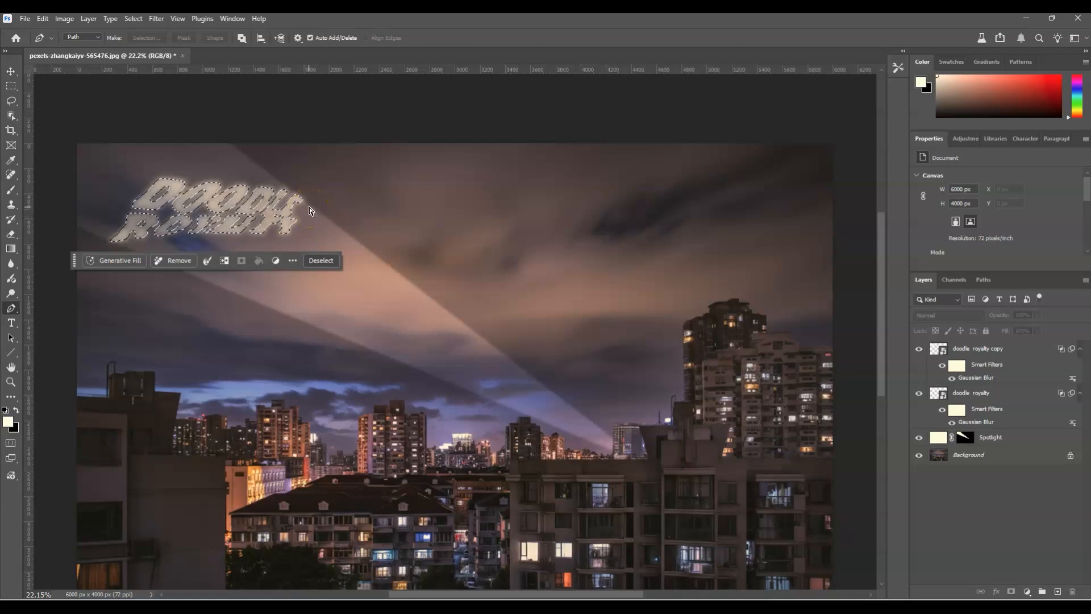
key(ctrl+shift+i)
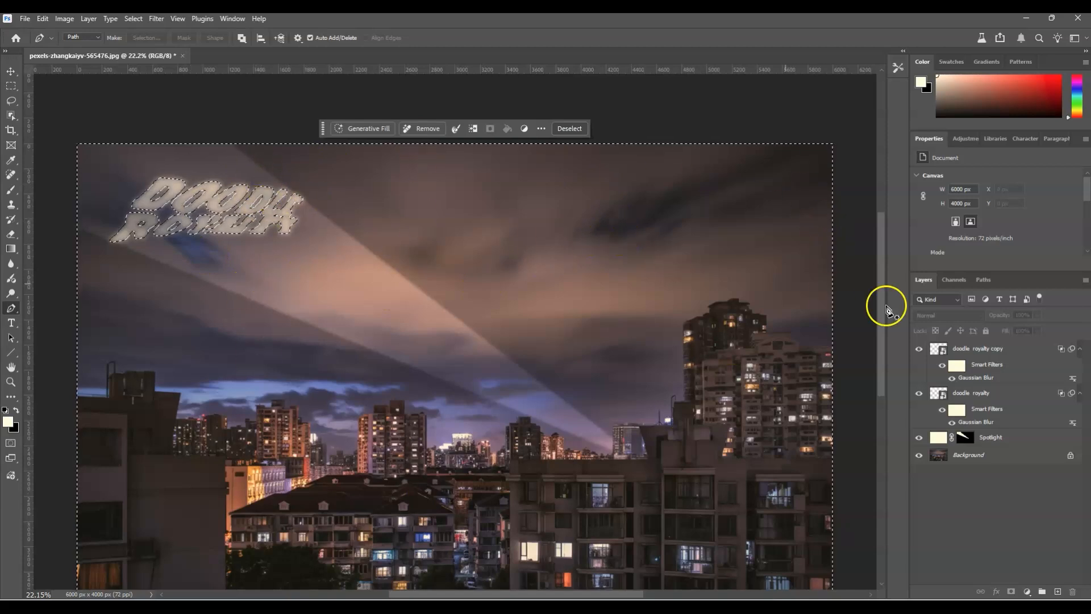
click(964, 441)
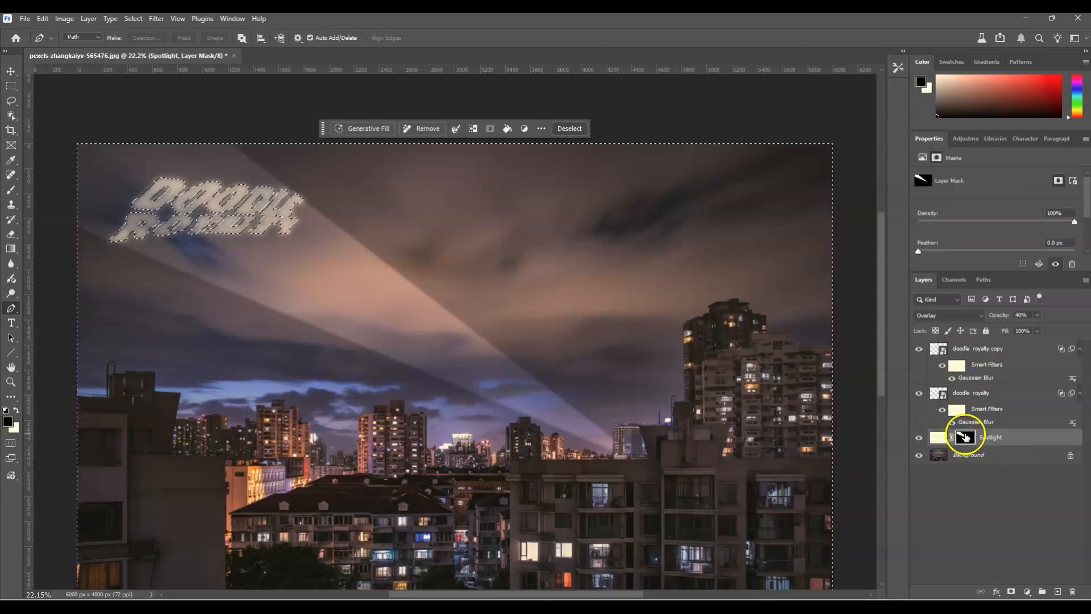
Paint black on the Spotlight mask with a 158 px Soft Round brush, hiding the beam above and beside the text's outer edges
key(b)
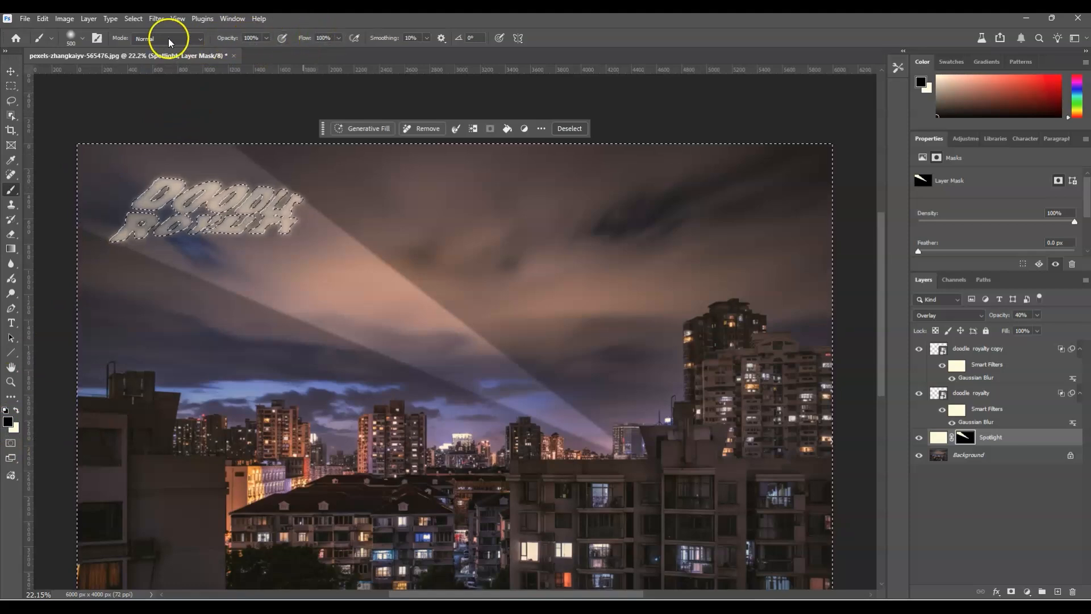
click(81, 39)
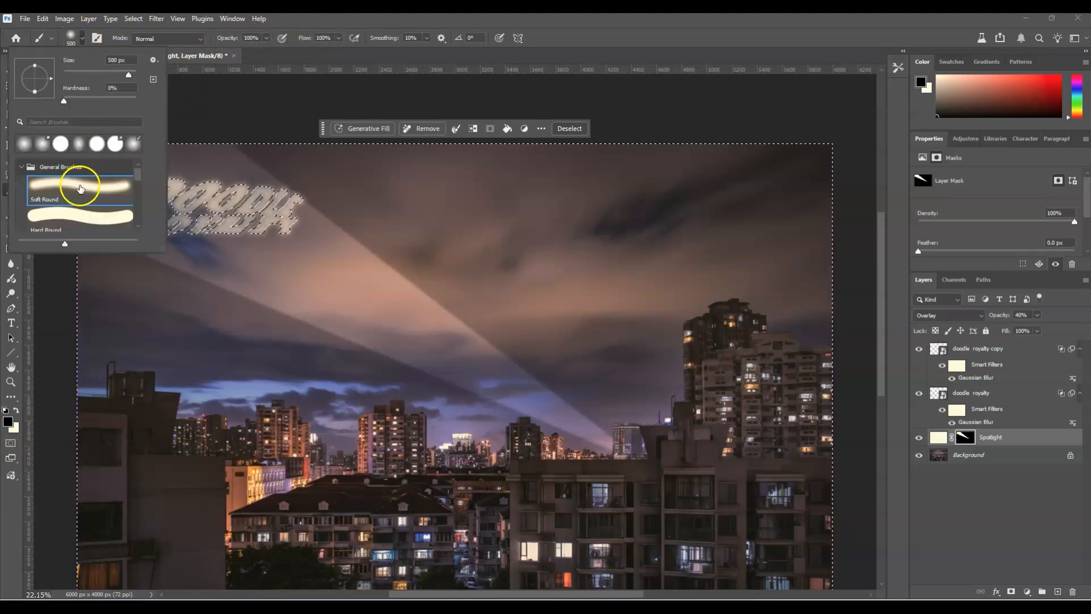
click(275, 52)
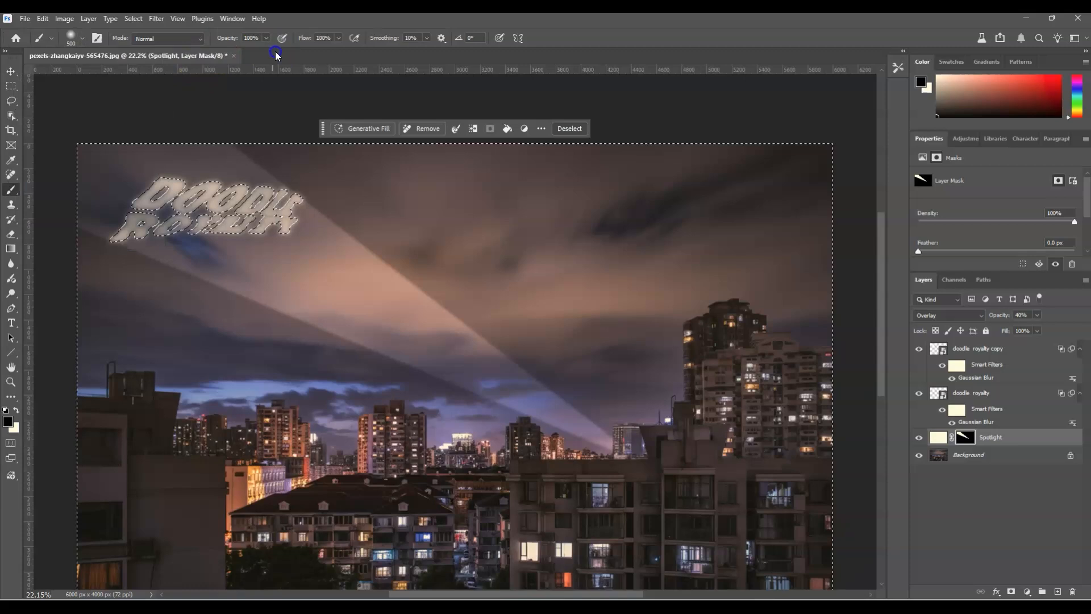
click(78, 45)
drag(117, 71, 102, 76)
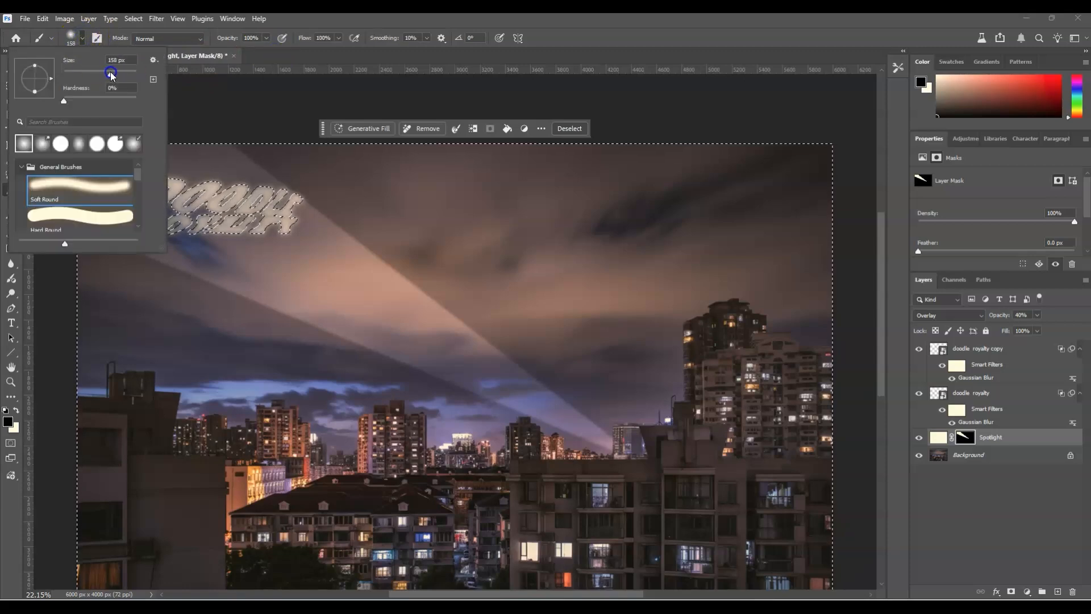
drag(111, 73, 111, 73)
click(573, 112)
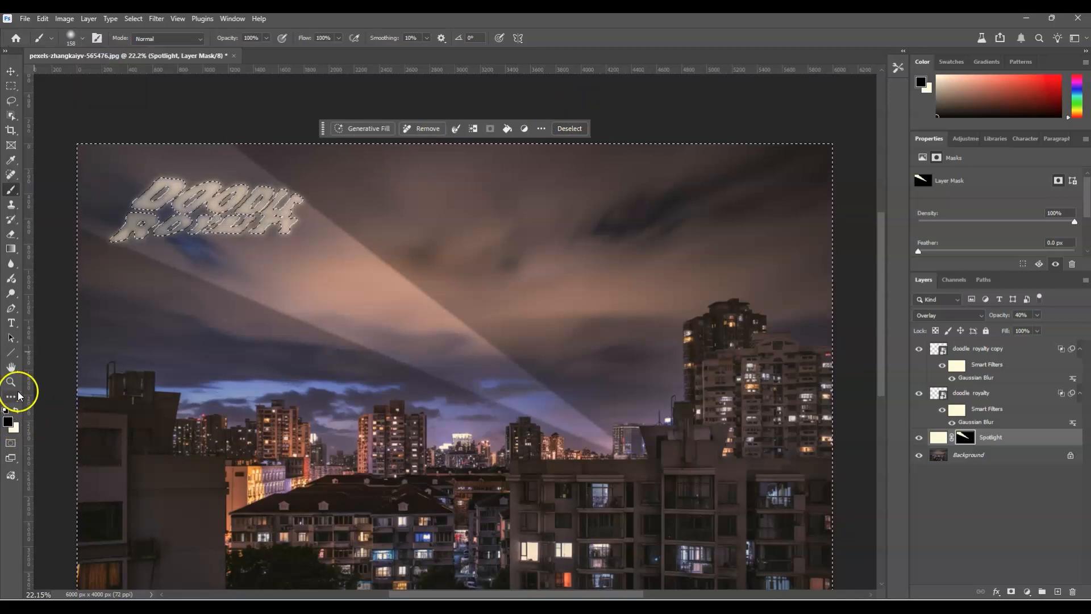
mouse_move(253, 151)
mouse_down()
mouse_move(157, 149)
mouse_move(261, 148)
mouse_move(98, 149)
mouse_move(153, 140)
mouse_move(76, 157)
mouse_up()
mouse_move(74, 160)
mouse_down()
mouse_move(69, 142)
mouse_move(84, 168)
mouse_move(80, 234)
mouse_move(91, 236)
mouse_move(149, 175)
mouse_move(112, 160)
mouse_move(131, 151)
mouse_move(148, 178)
mouse_move(174, 163)
mouse_move(297, 180)
mouse_move(105, 248)
mouse_up()
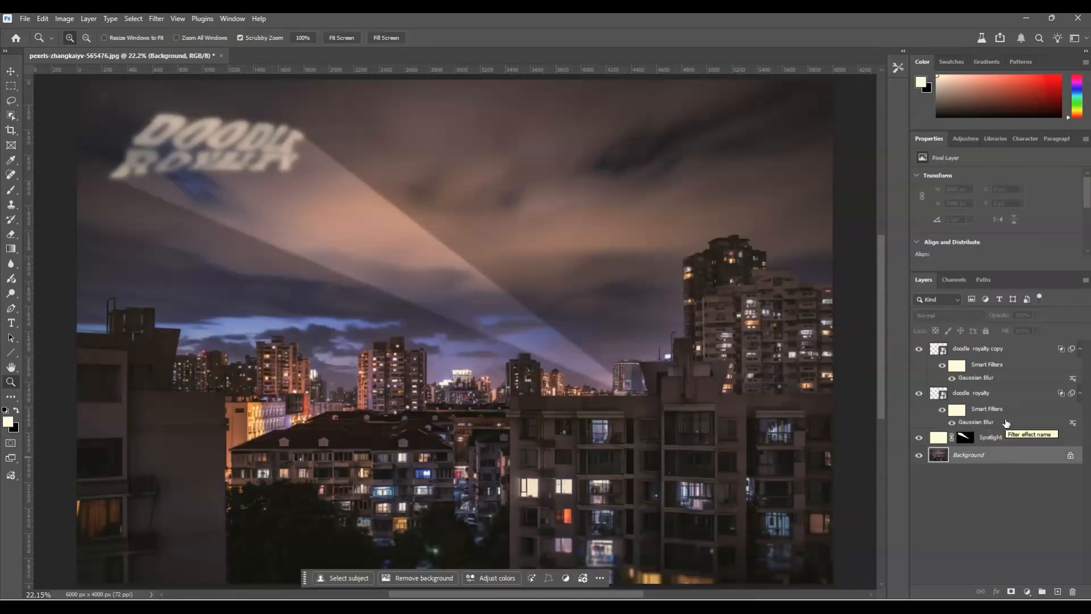
Duplicate the Background layer, move the copy to the top of the layer stack, and hide it
click(994, 454)
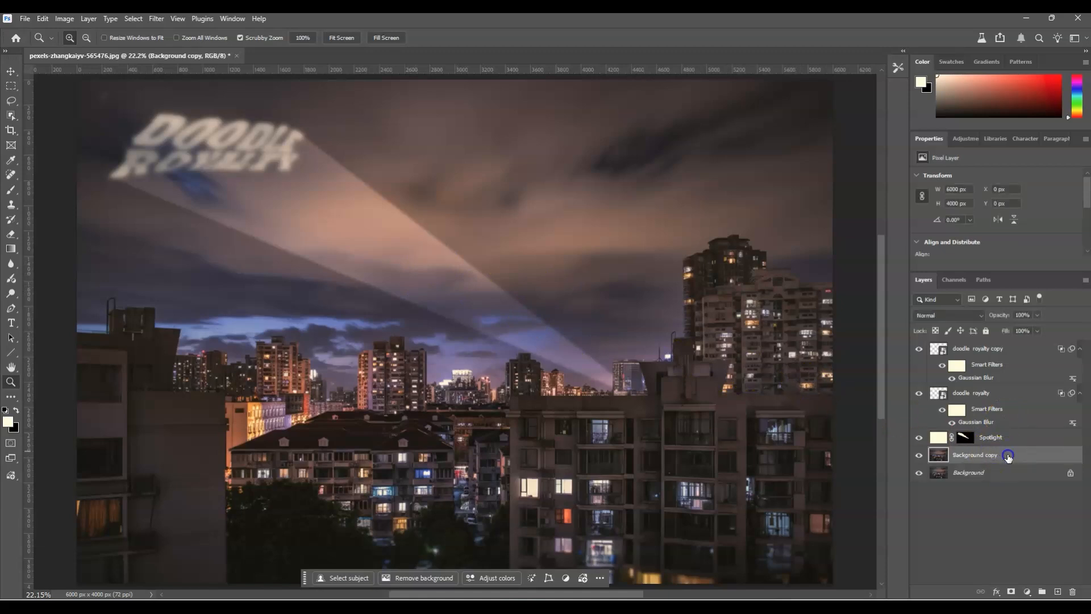
drag(1000, 454, 1006, 341)
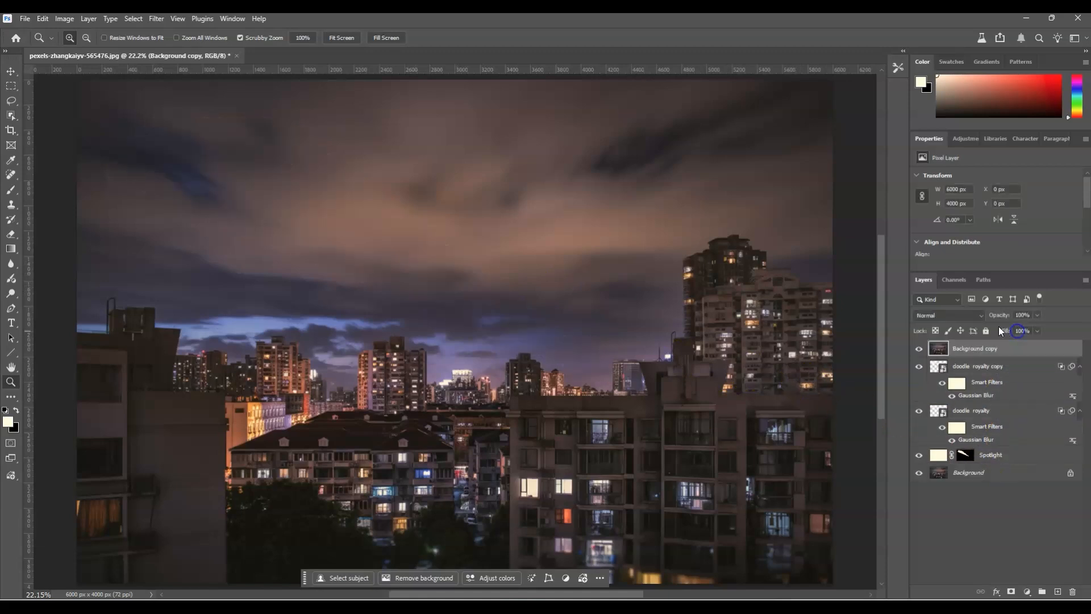
click(918, 349)
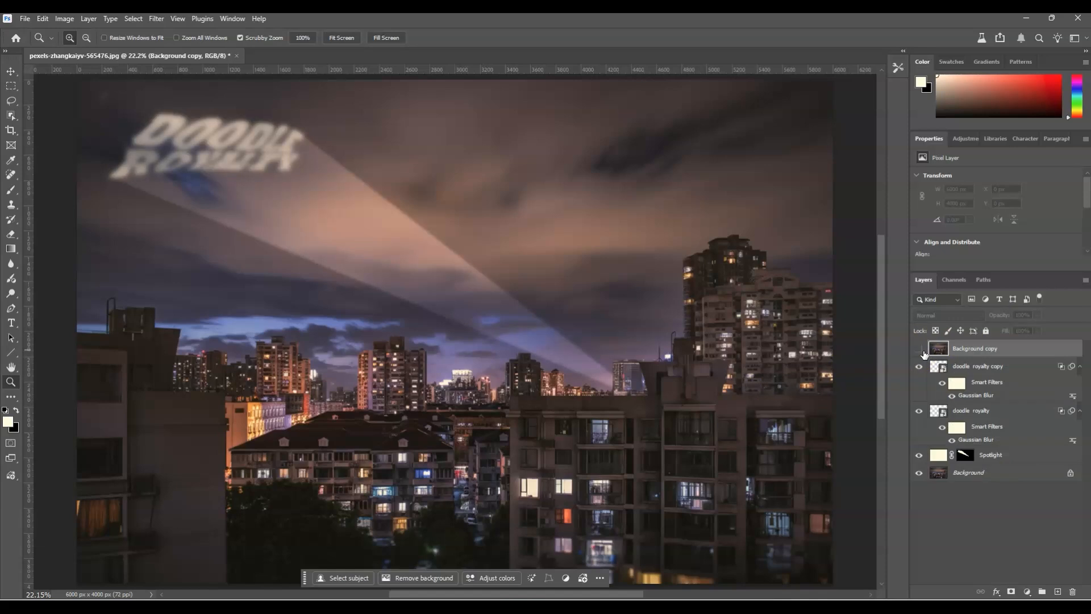